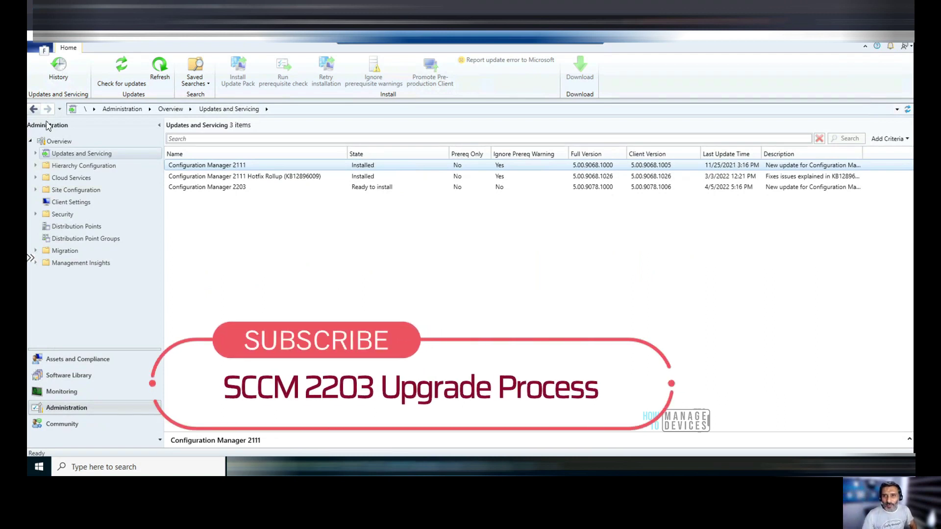
Step: Select the Configuration Manager 2203 row in Updates and Servicing to show its details
click(218, 188)
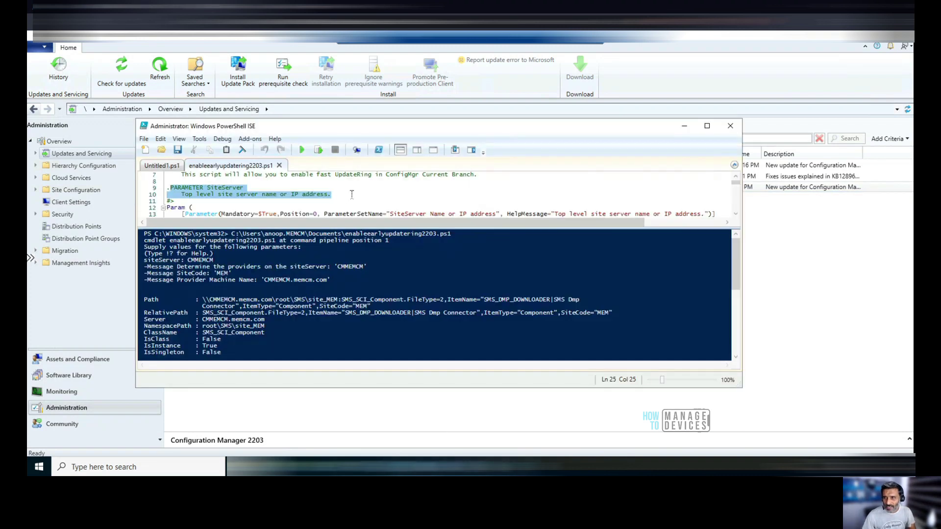
Step: Highlight the .SYNOPSIS line of enableearlyupdatering2203.ps1, then minimize PowerShell ISE
click(353, 195)
scroll(353, 195, up, 2)
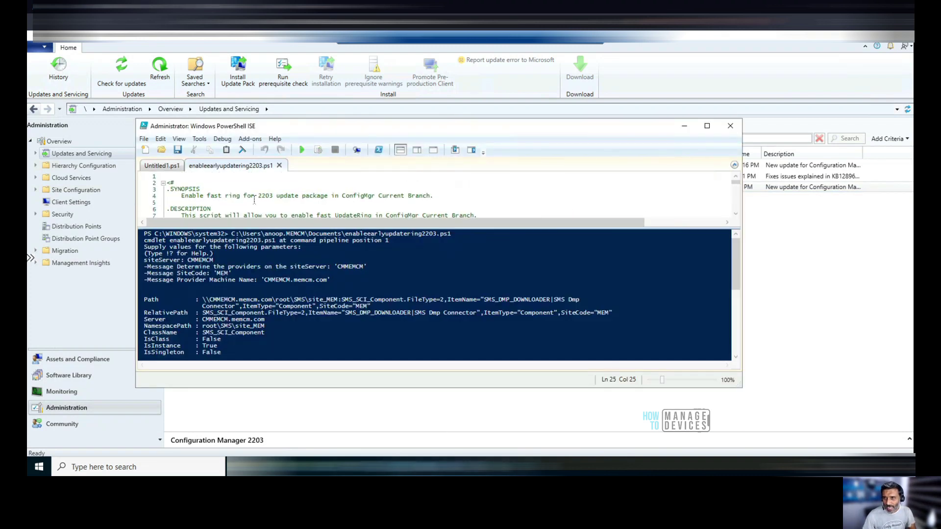
triple_click(185, 197)
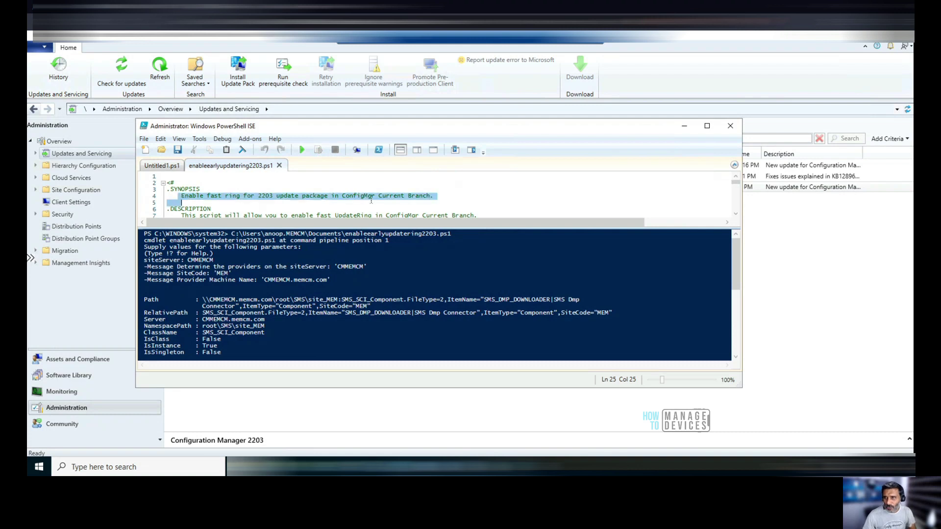
click(422, 195)
key(shift+Home)
drag(434, 196, 435, 196)
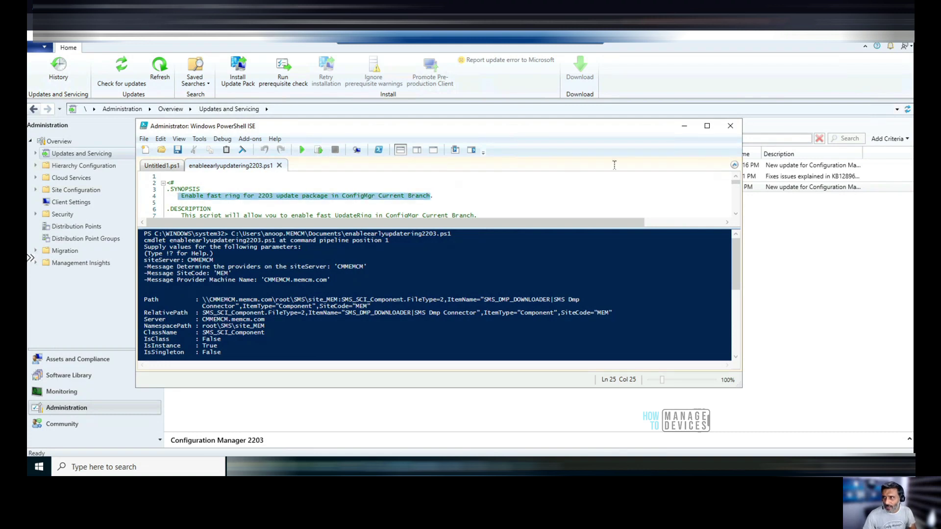
click(684, 126)
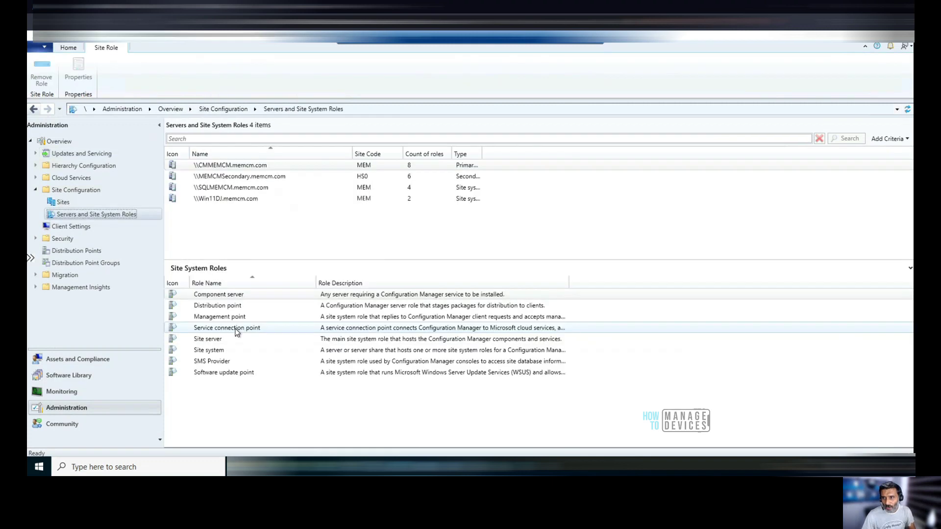
double_click(236, 330)
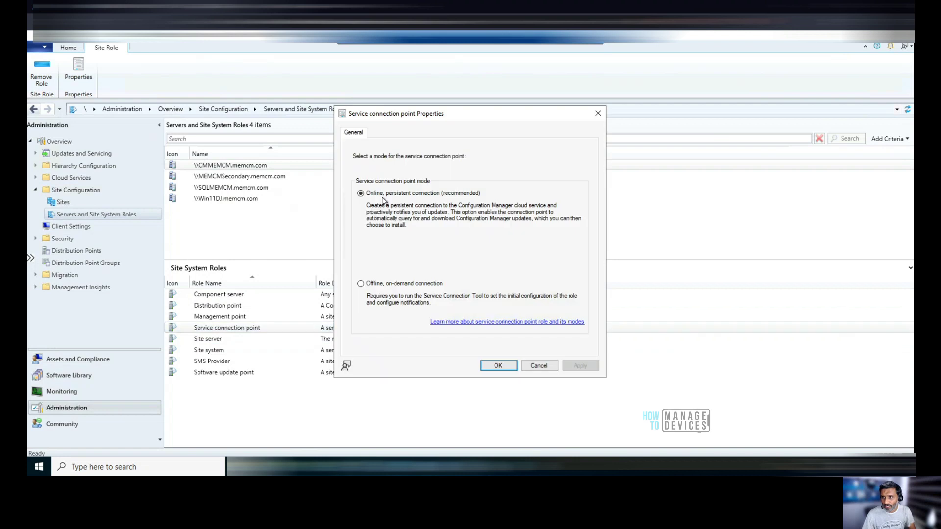
click(539, 366)
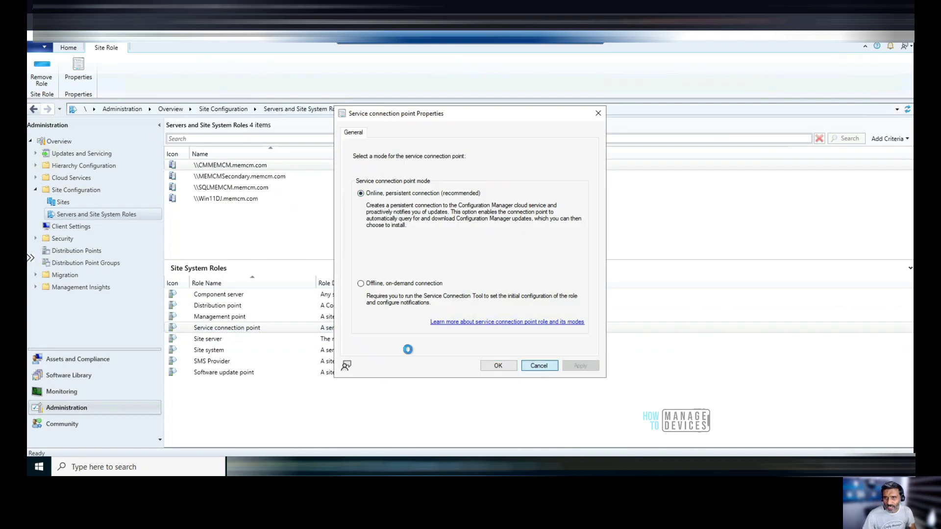
click(57, 155)
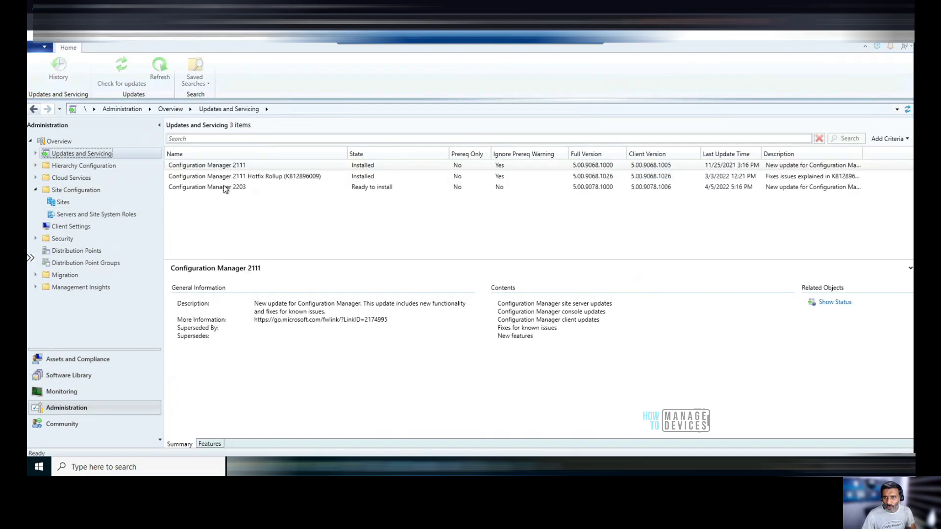
click(224, 186)
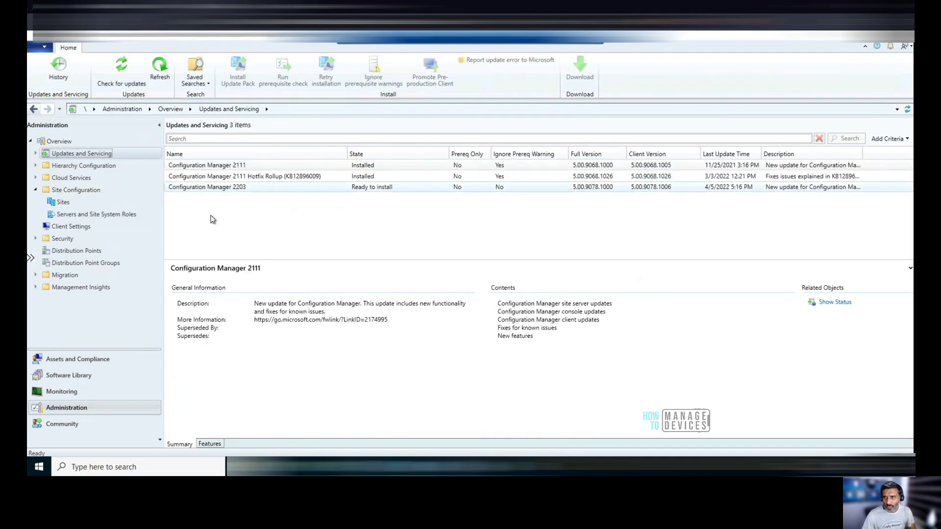
click(219, 190)
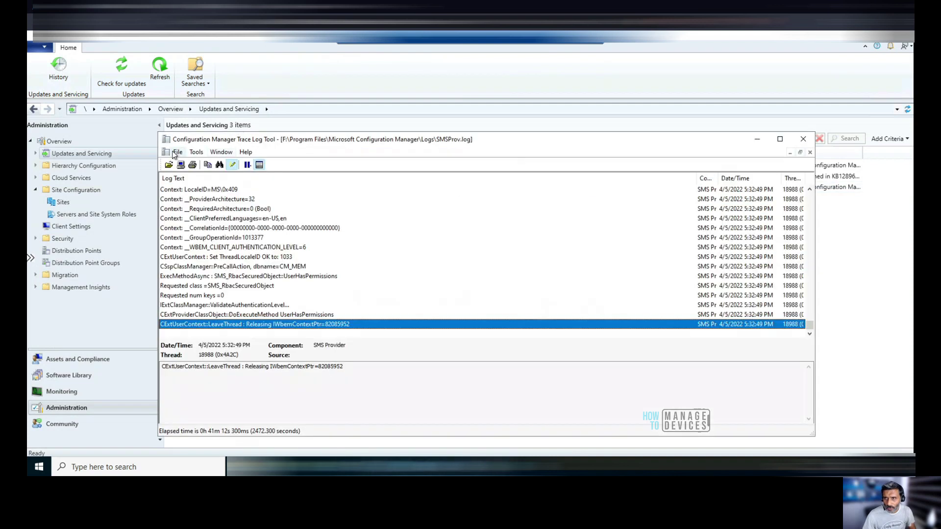
Step: Open dmpdownloader.log from the site server's Logs folder in CMTrace
click(178, 153)
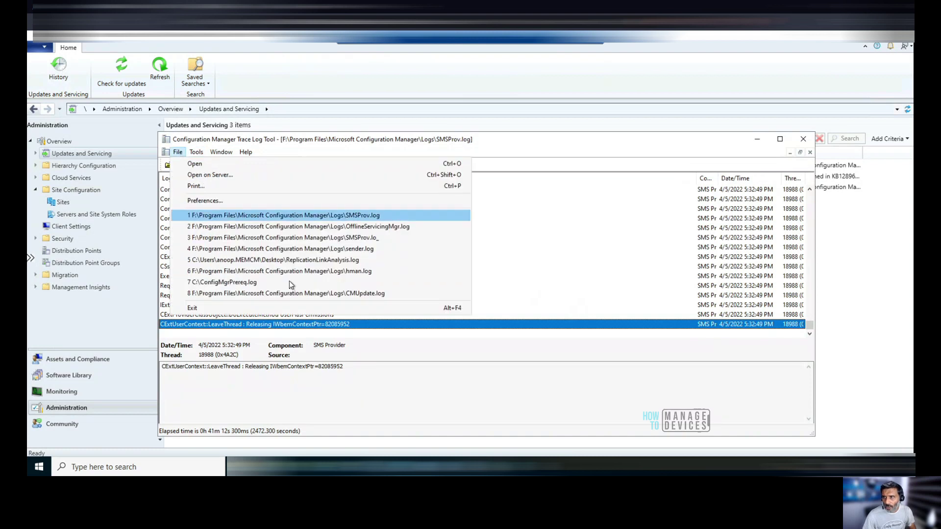
click(202, 165)
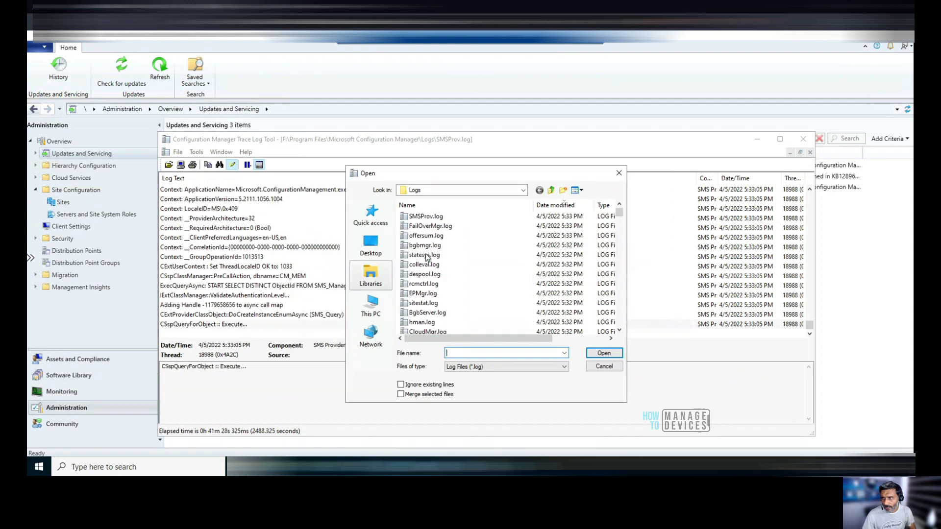
click(426, 255)
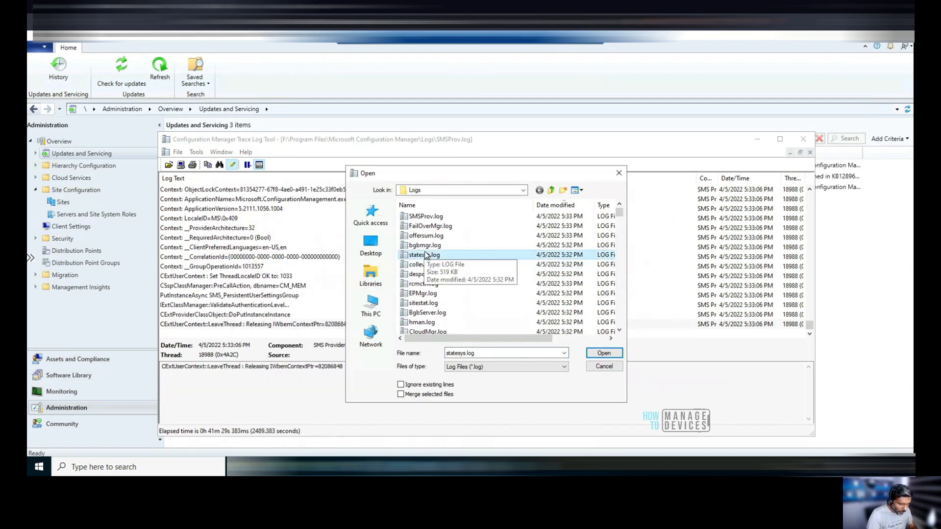
key(Down)
key(Down)
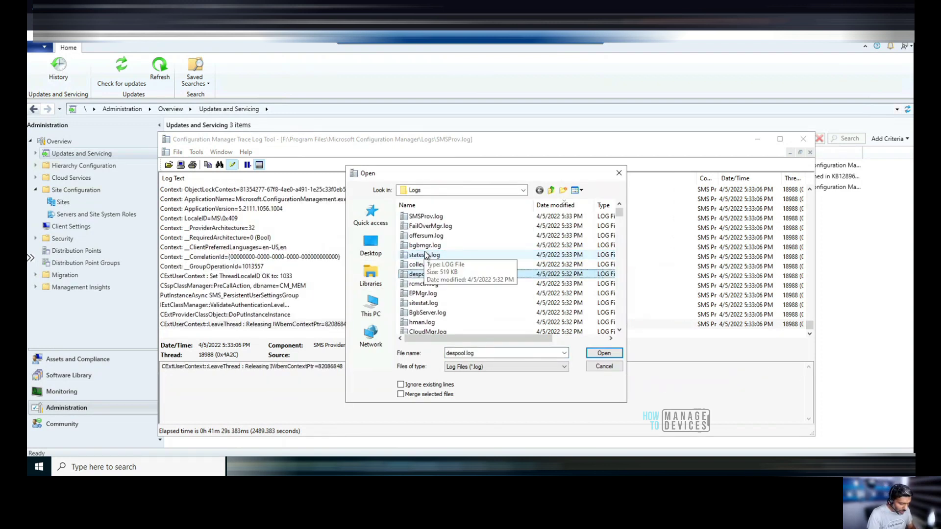
key(d)
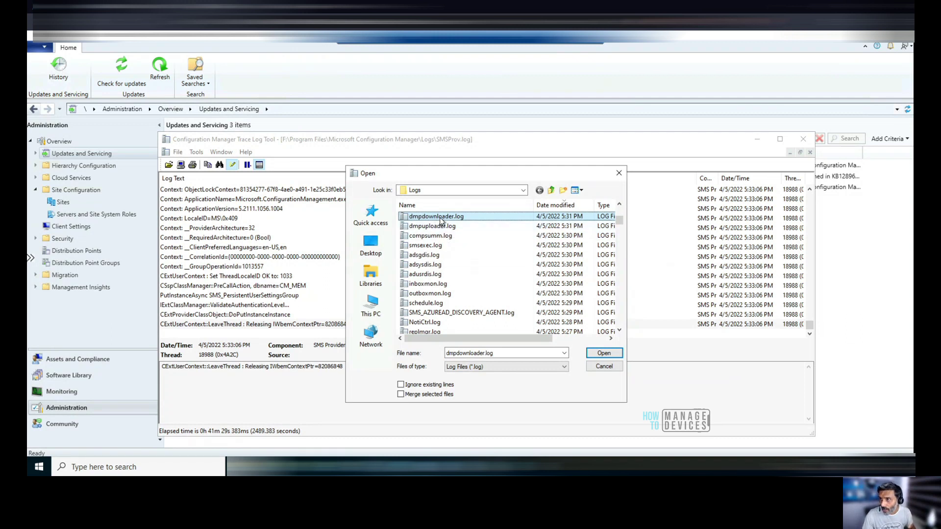
key(Return)
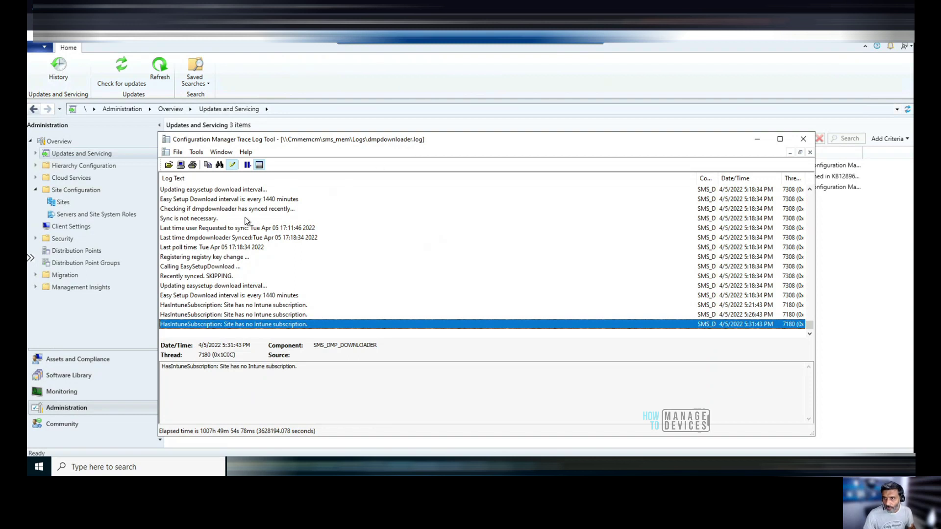
Step: Scroll up through dmpdownloader.log, inspect a Deleted payload entry, then minimize CMTrace
scroll(255, 228, up, 1)
scroll(257, 230, up, 2)
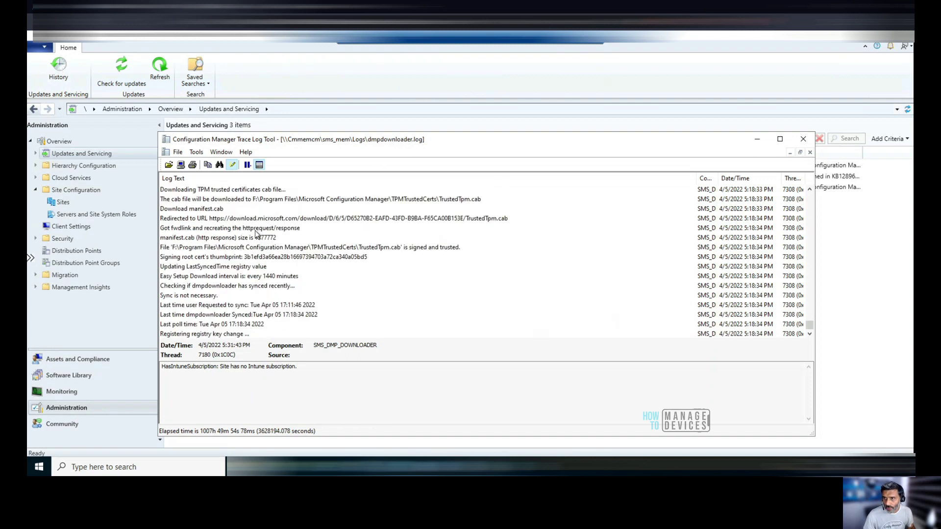
scroll(258, 236, up, 2)
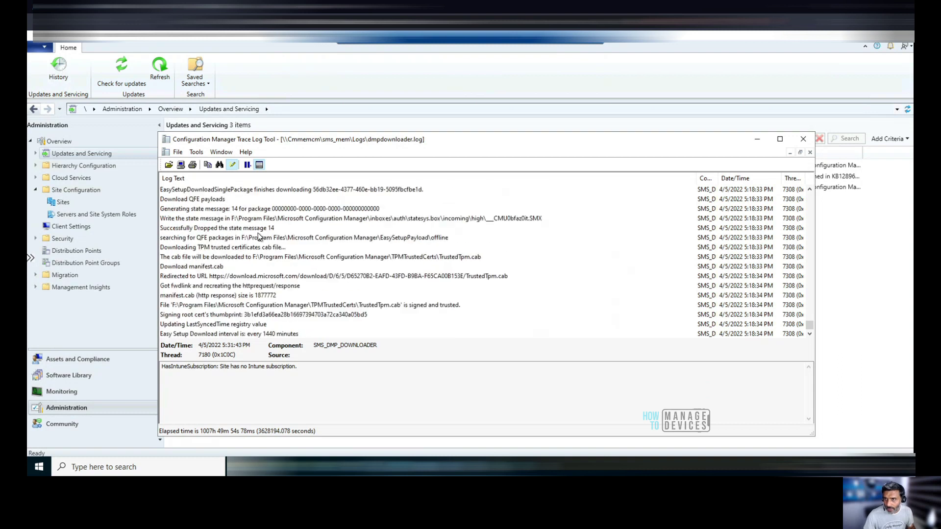
scroll(259, 236, up, 4)
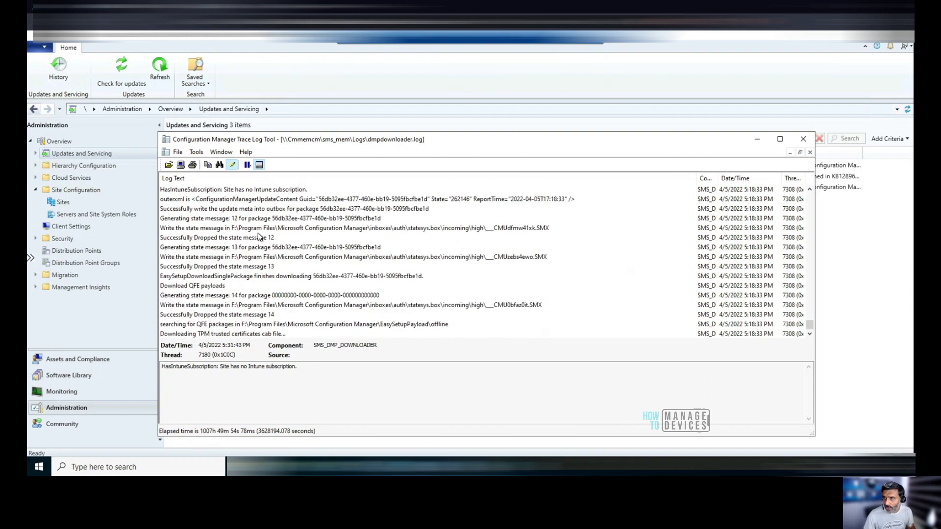
scroll(258, 237, up, 4)
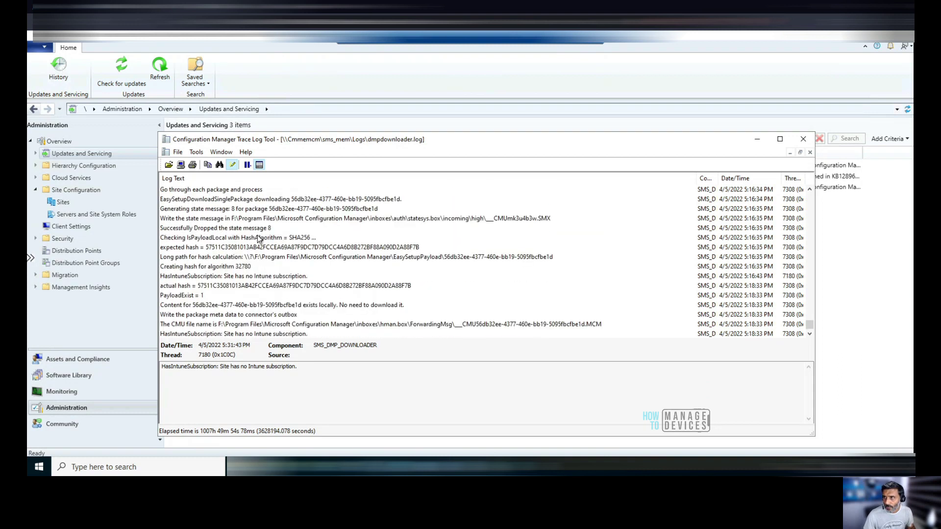
scroll(259, 239, up, 4)
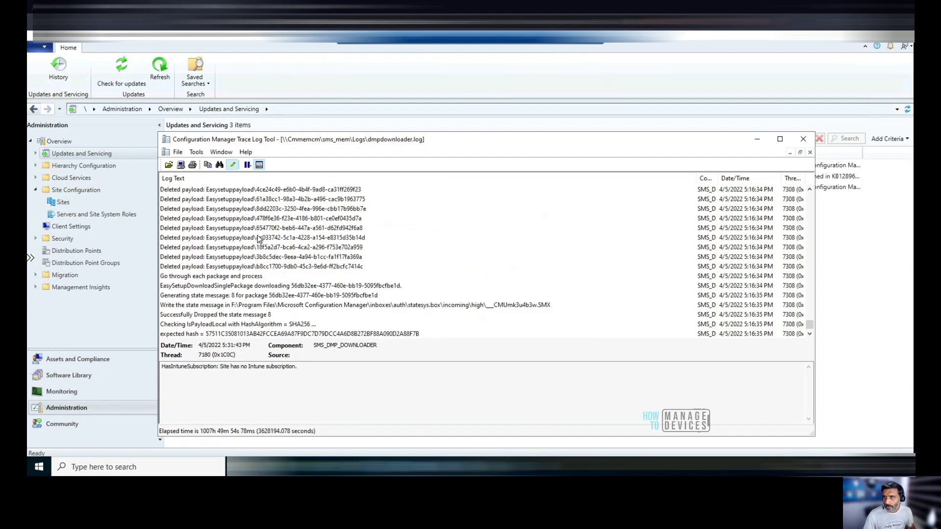
click(260, 296)
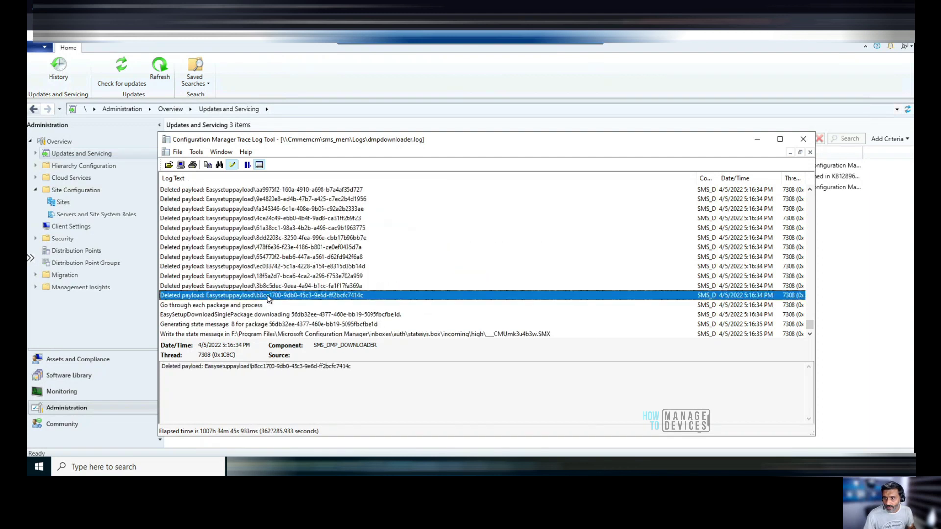
scroll(264, 294, up, 4)
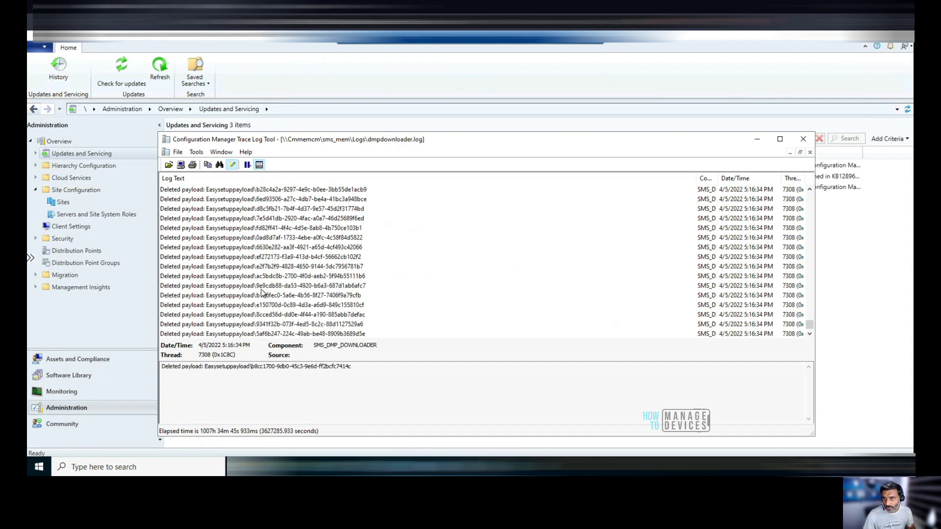
scroll(263, 292, up, 6)
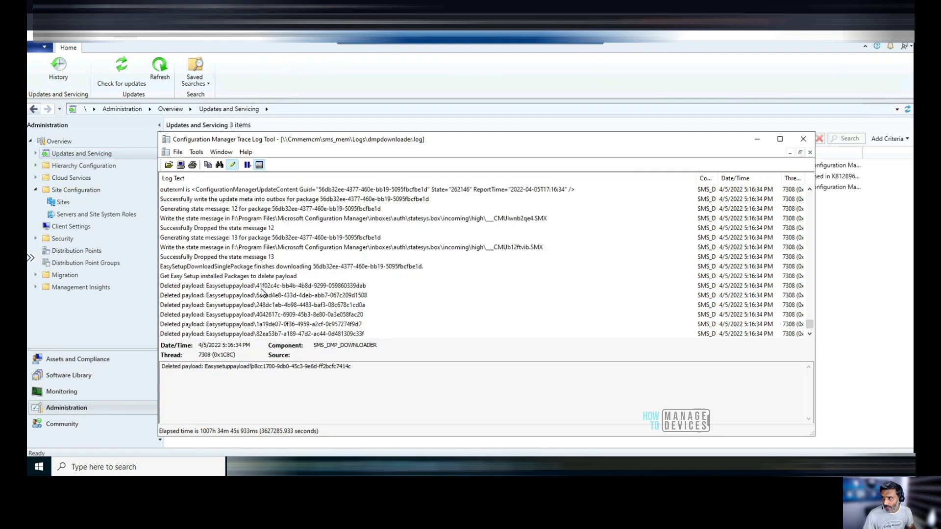
scroll(262, 292, up, 3)
scroll(261, 290, up, 3)
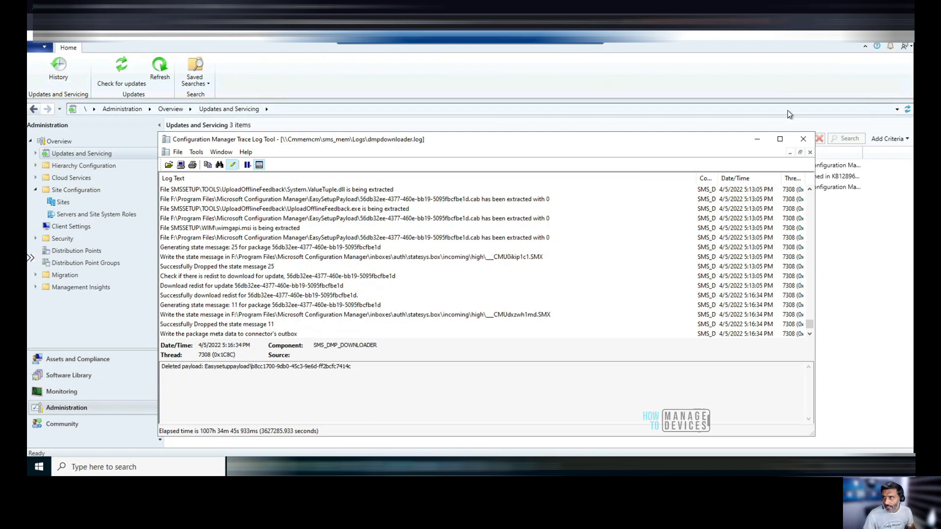
click(758, 141)
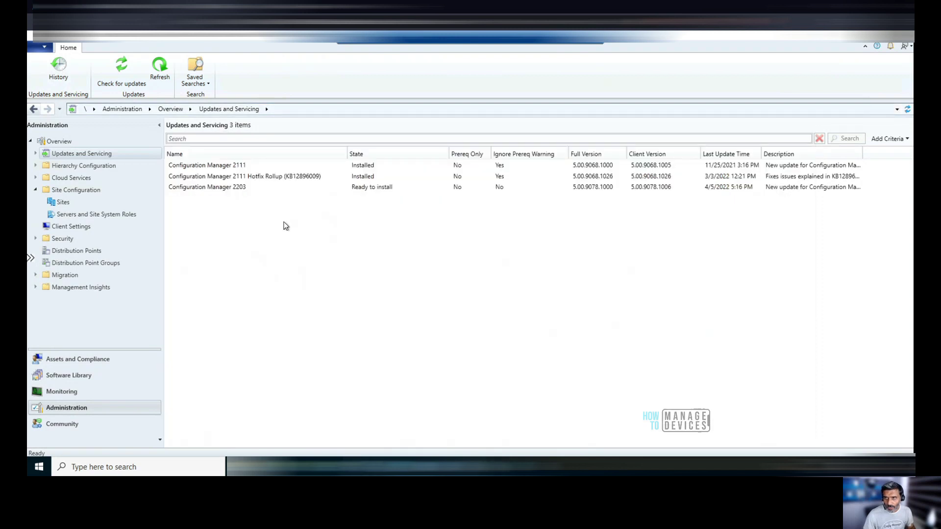
Step: Run the prerequisite check on Configuration Manager 2203 until it shows Prerequisite check passed
click(240, 187)
right_click(240, 188)
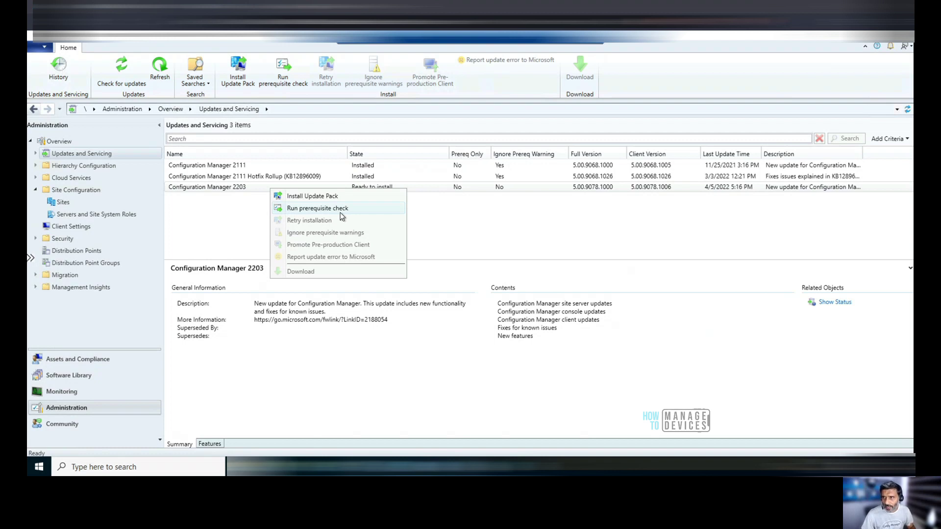
click(320, 209)
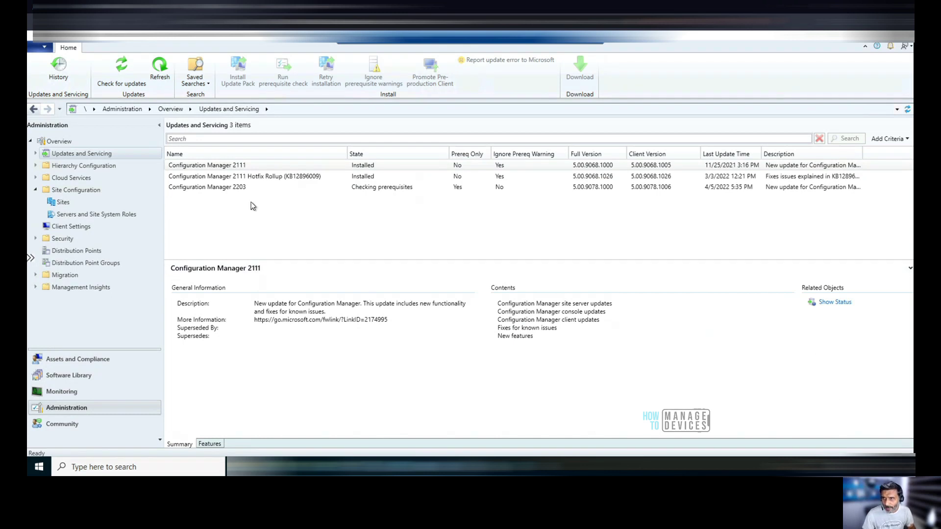
click(229, 187)
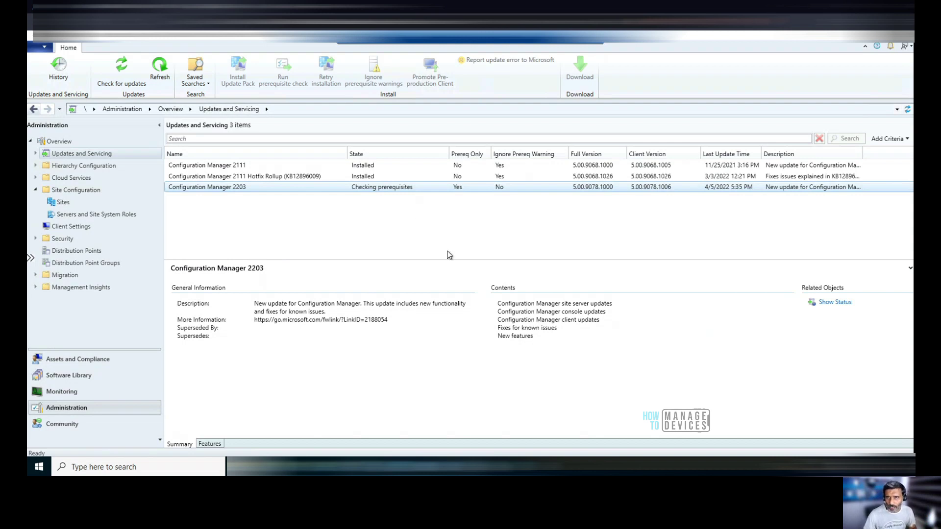
click(824, 306)
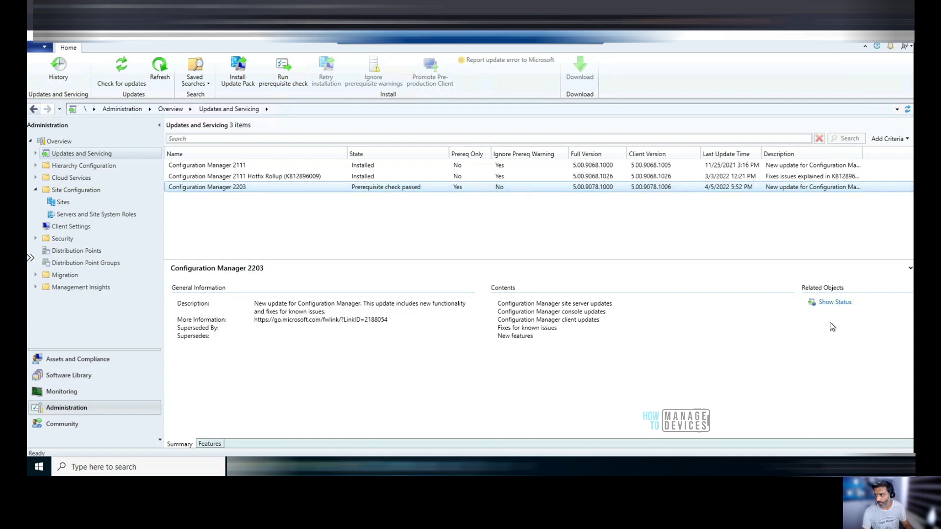
Step: Open the detailed installation status for the Configuration Manager 2203 entry
click(835, 304)
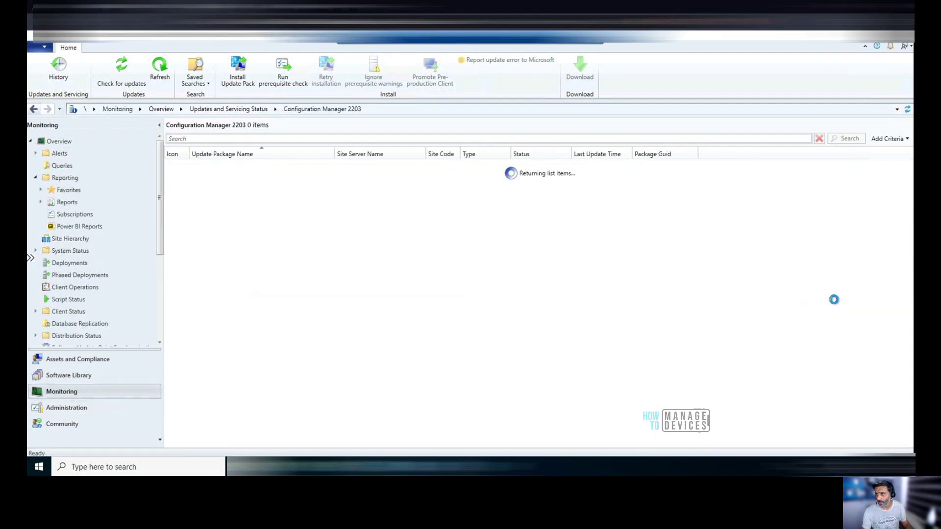
click(240, 166)
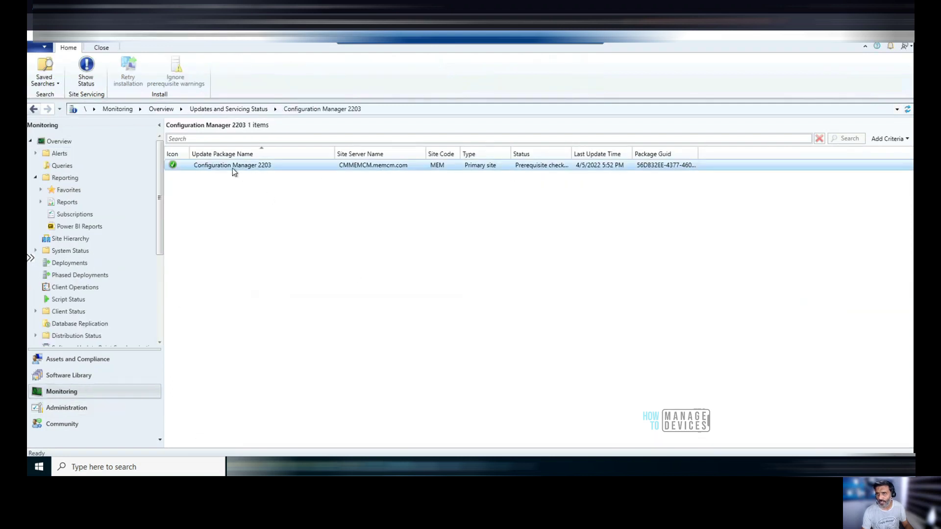
click(90, 78)
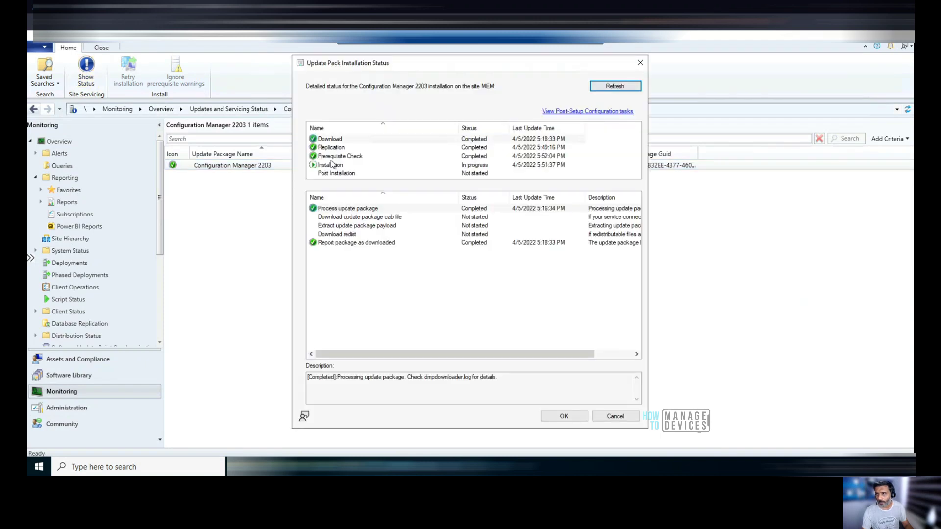
Step: Browse the Prerequisite Check items, including Windows Server 2012 lifecycle and deprecated site system roles
click(339, 156)
scroll(402, 254, down, 10)
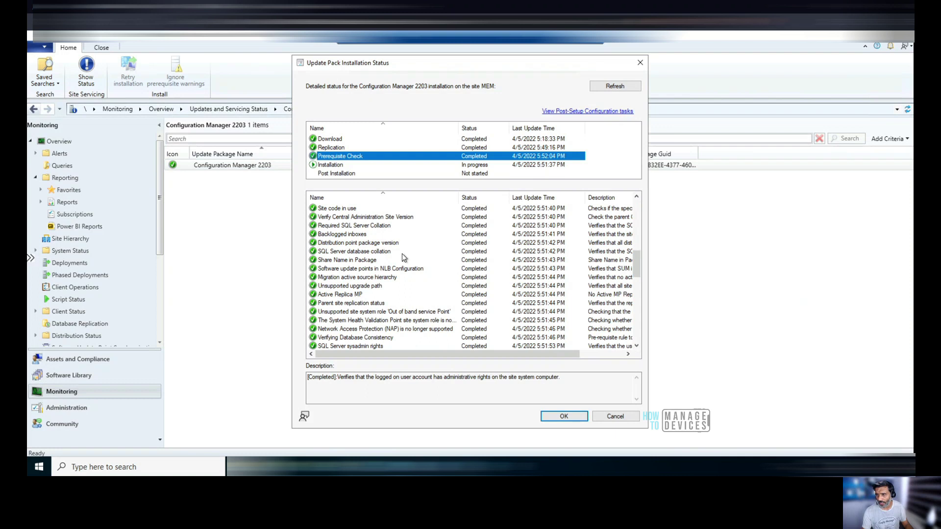
scroll(402, 254, down, 5)
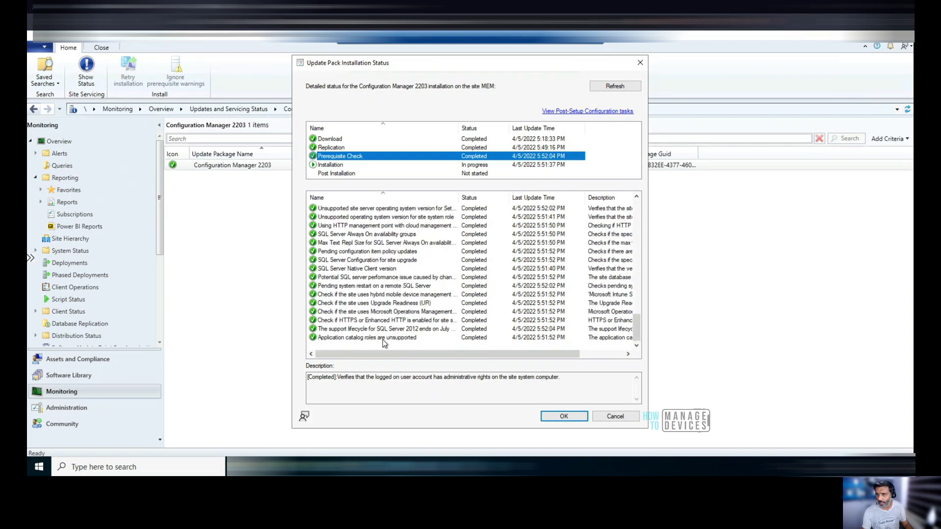
scroll(384, 338, up, 12)
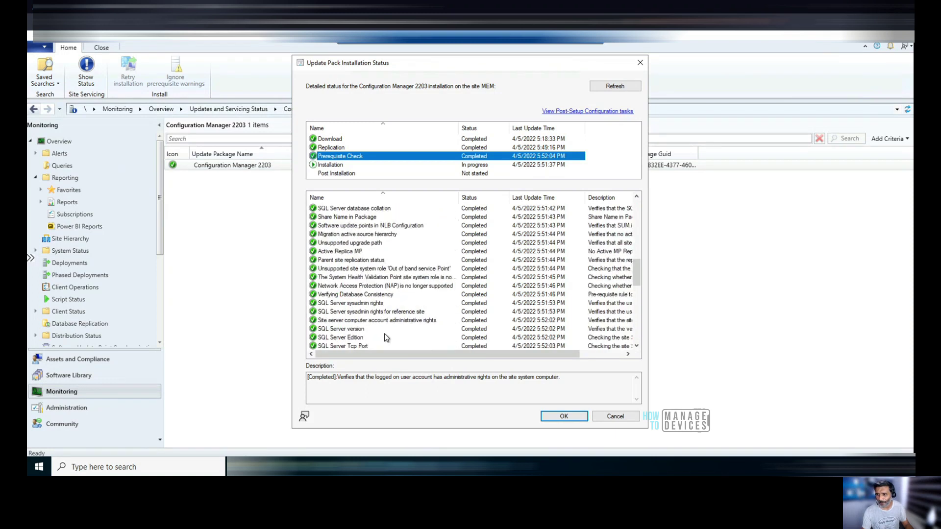
scroll(385, 331, up, 3)
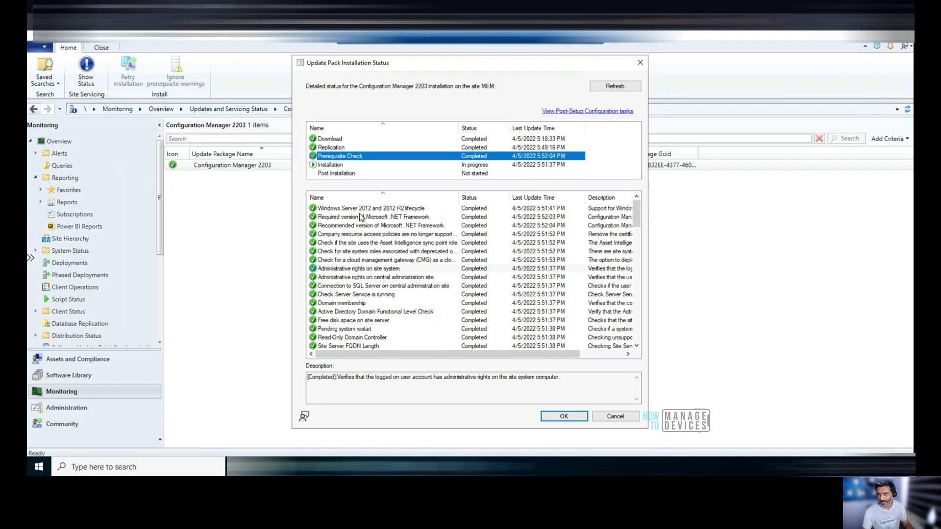
click(360, 209)
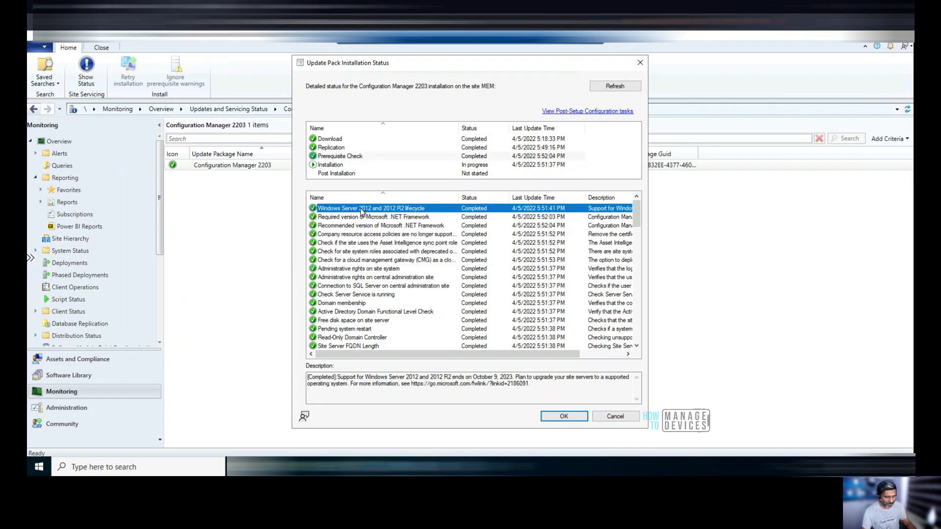
key(Down)
key(Down)
key(Down)
key(Down)
key(Down)
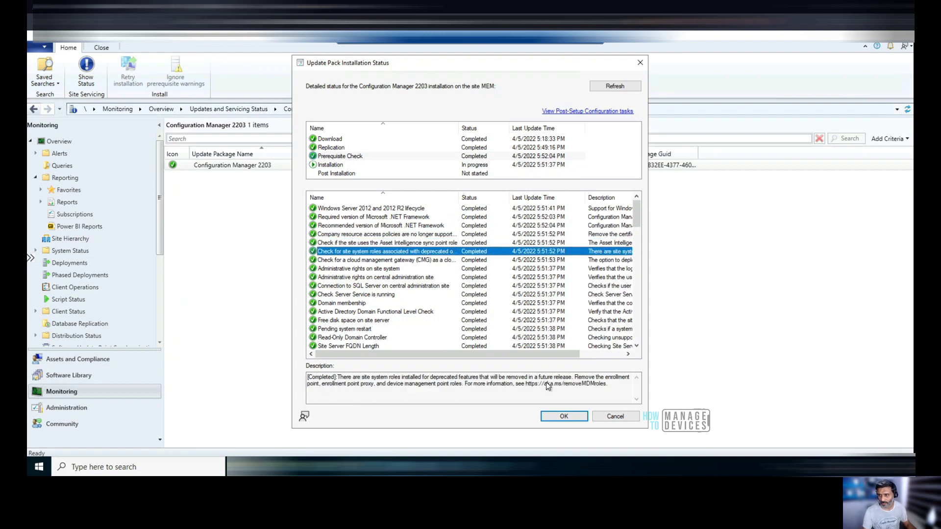
Step: Close the status dialog and reselect Configuration Manager 2203 in the Administration updates list
click(606, 417)
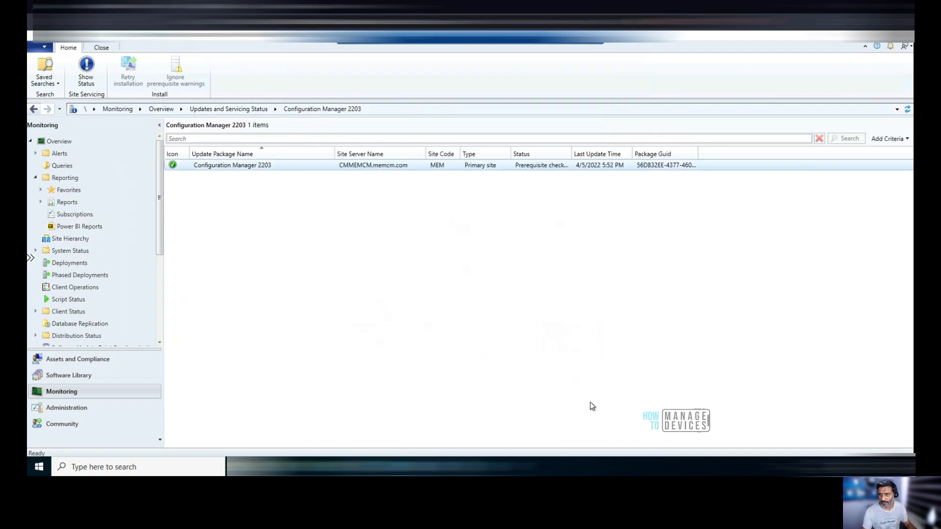
click(101, 49)
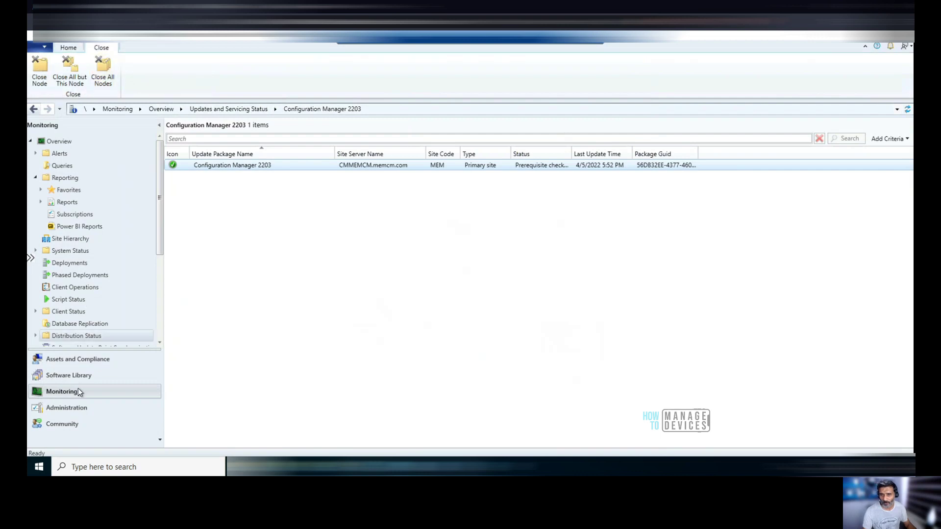
click(71, 410)
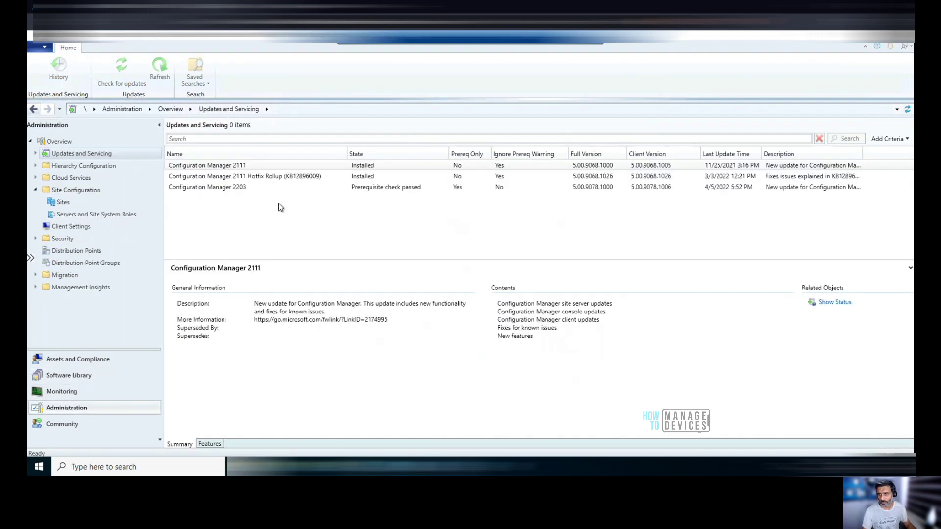
click(228, 187)
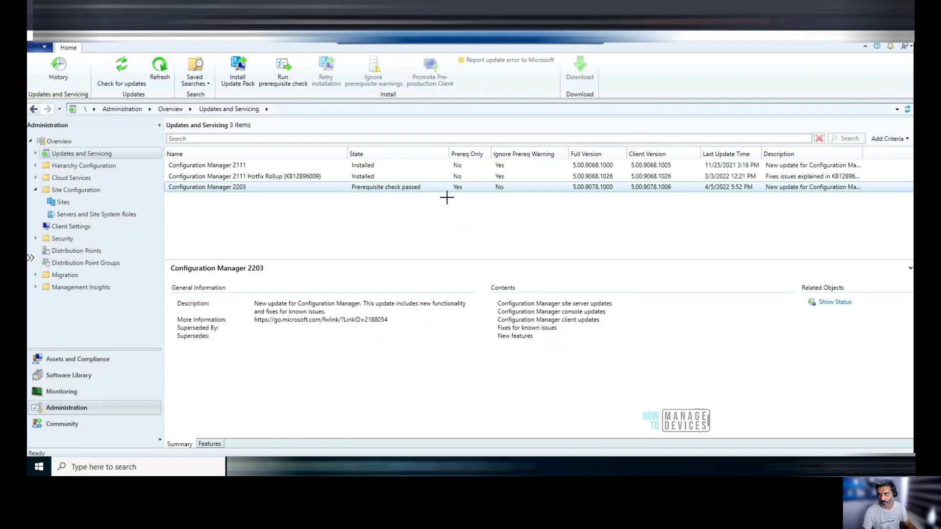
Step: Launch Install Update Pack for 2203 with 'Ignore any prerequisite check warnings' ticked
right_click(301, 189)
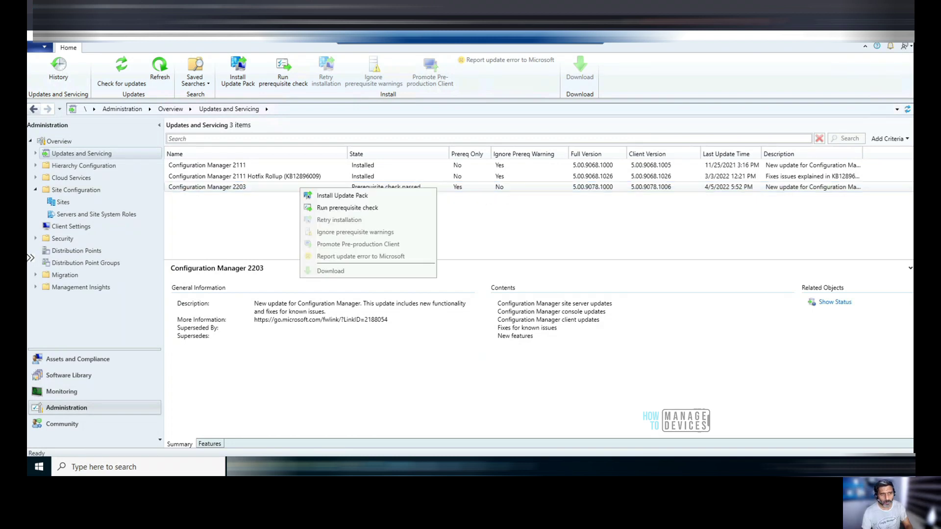
click(337, 196)
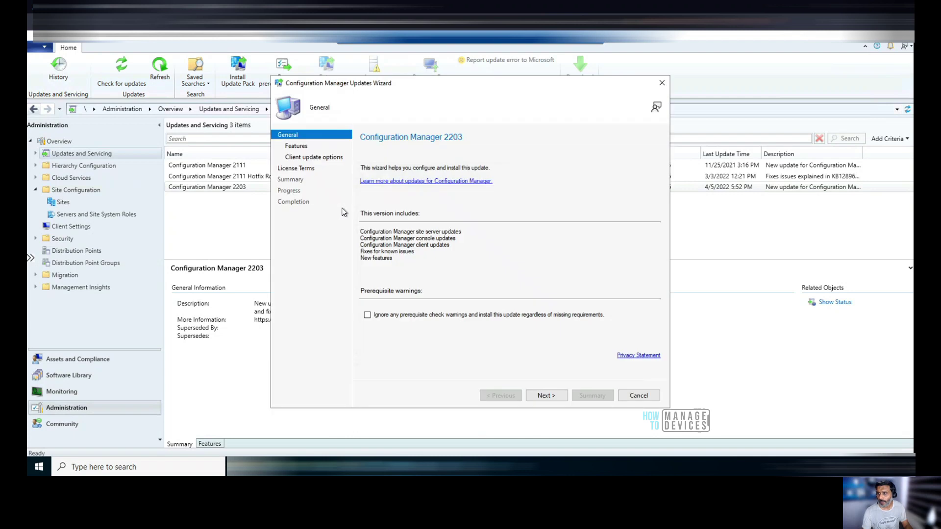
click(367, 315)
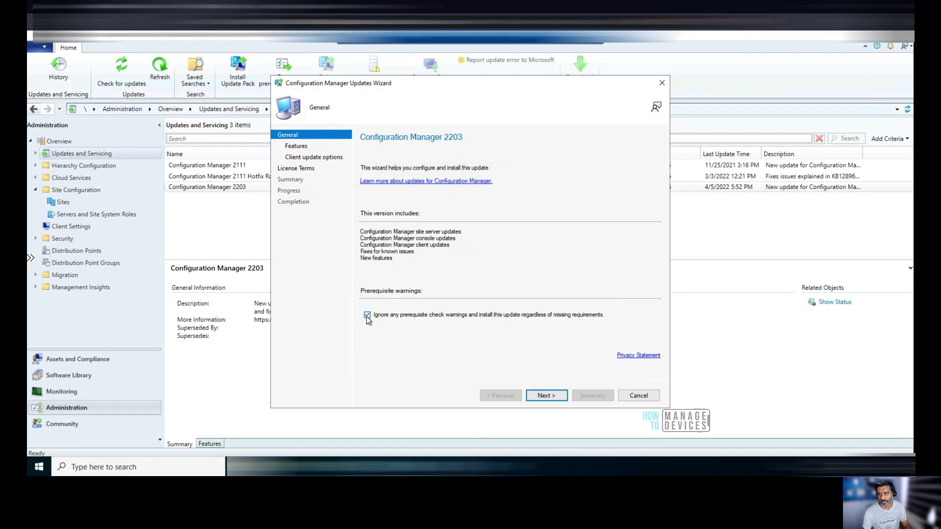
click(546, 395)
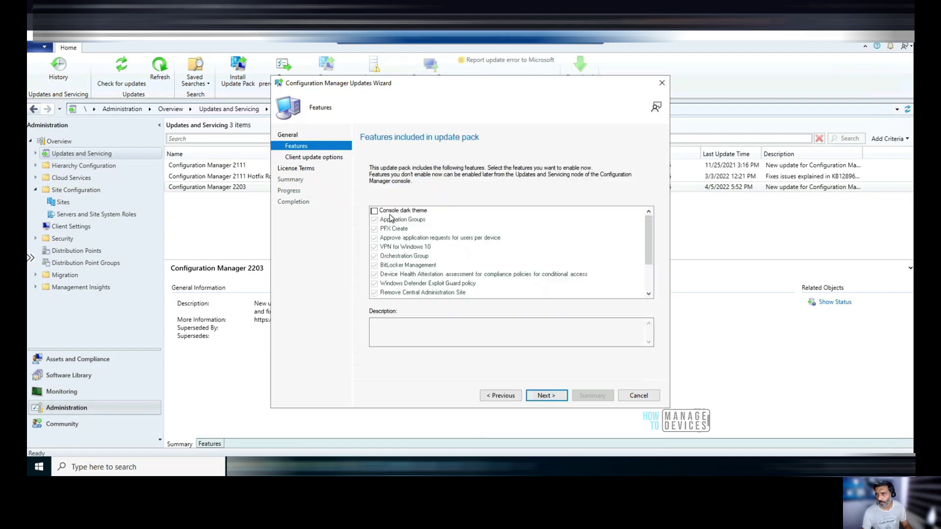
Step: Tick Console dark theme in the 2203 Features list, review its description, and continue
click(374, 211)
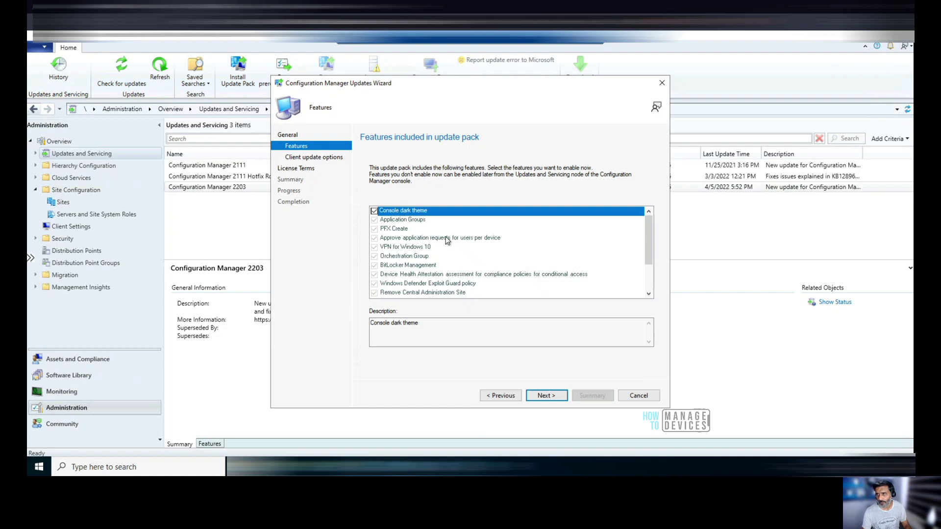
scroll(654, 296, down, 2)
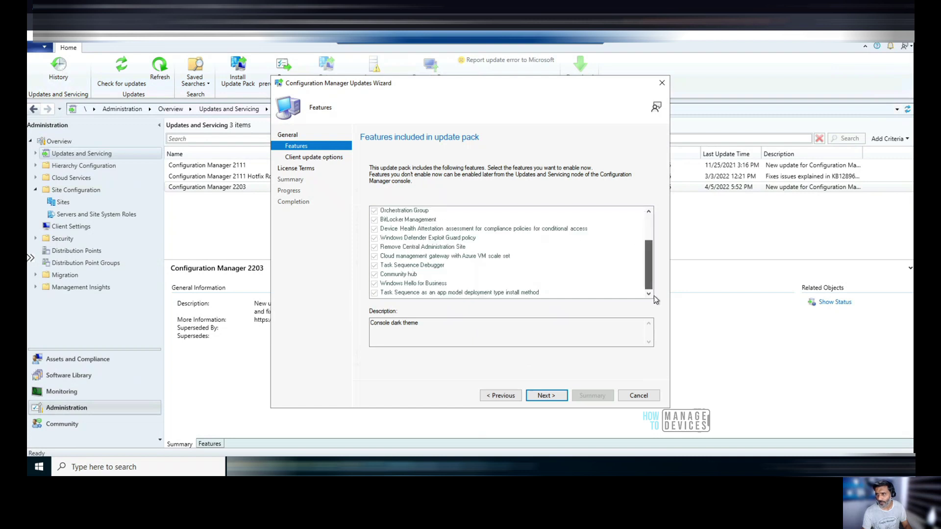
drag(646, 237, 645, 213)
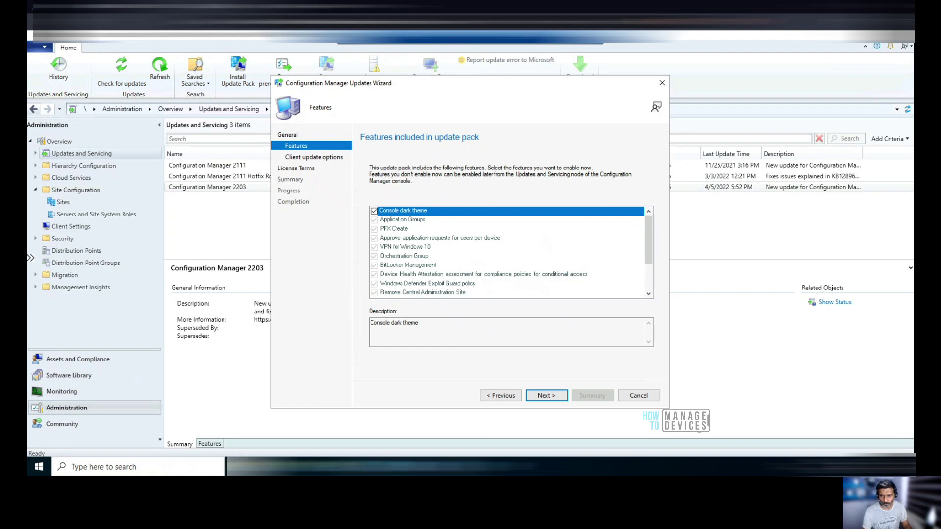
drag(370, 323, 420, 323)
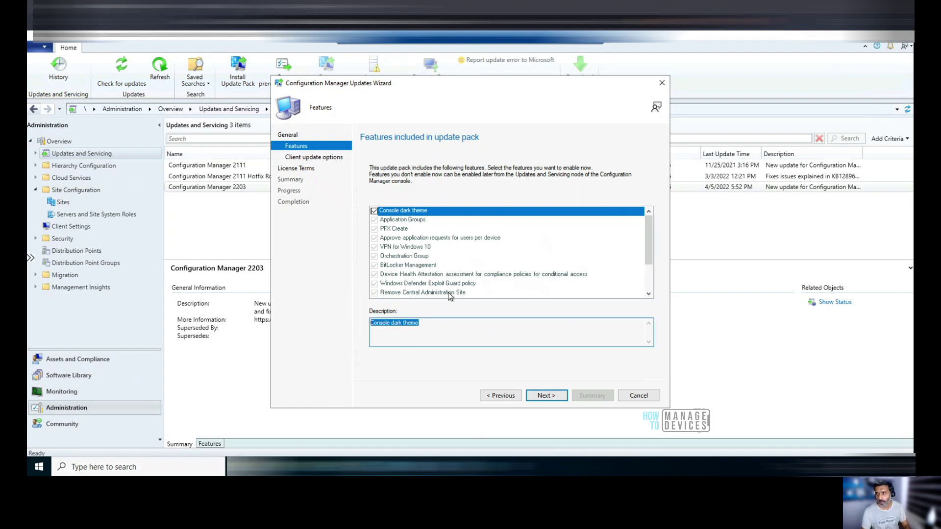
click(440, 324)
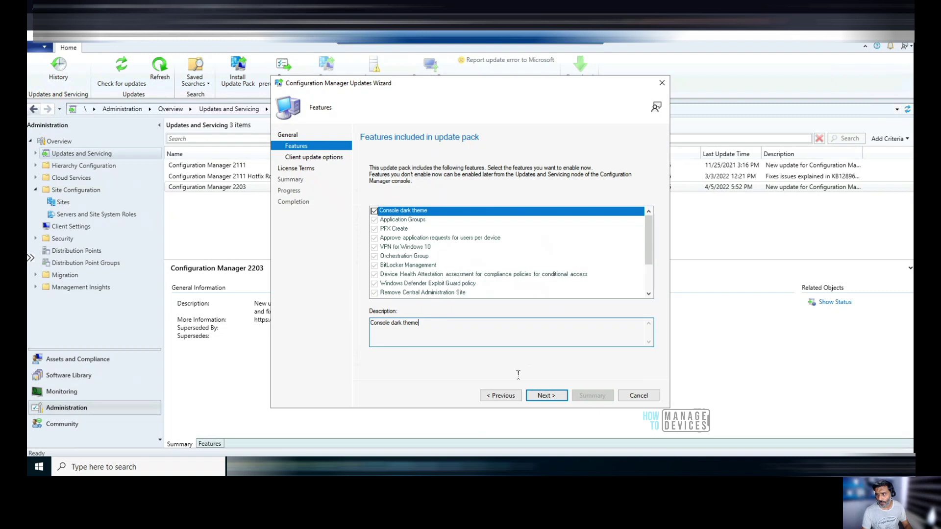
click(547, 396)
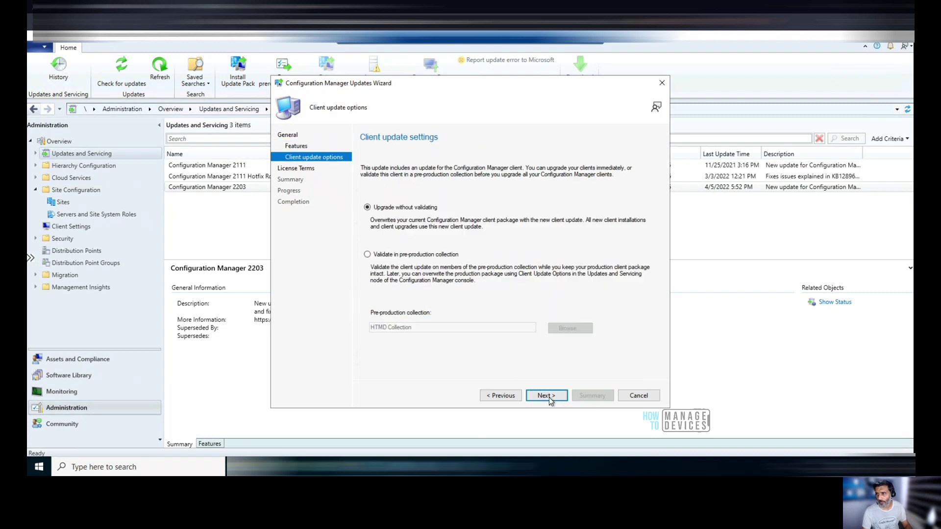
Step: Set client updates to Validate in pre-production collection (HTMD Collection) and advance to License Terms
click(367, 254)
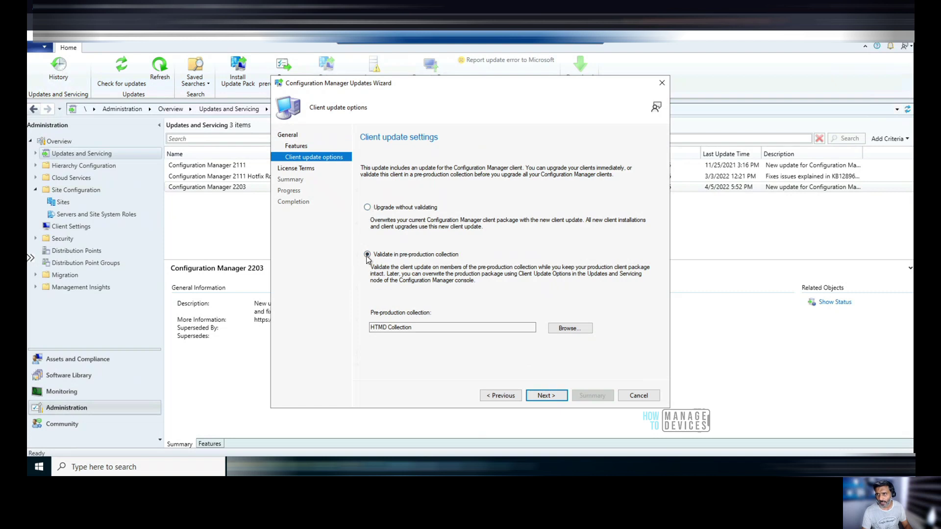
click(367, 207)
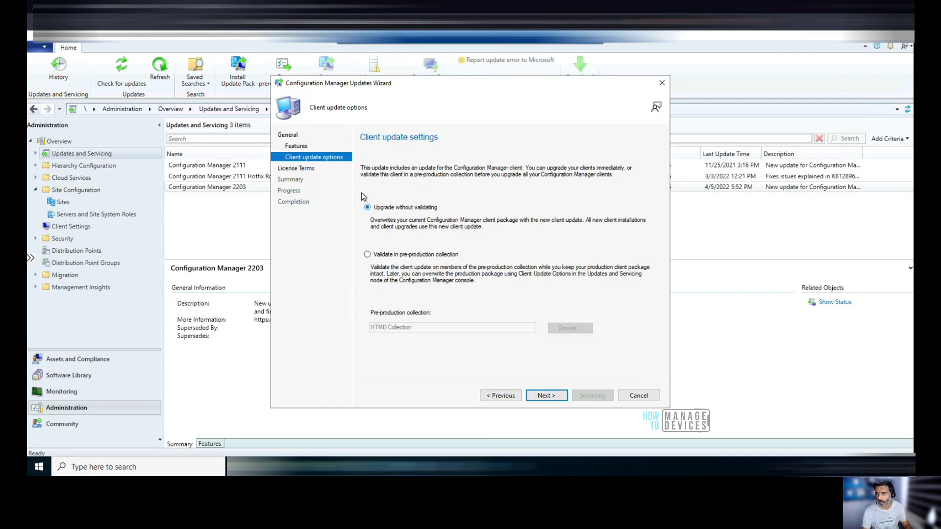
click(368, 255)
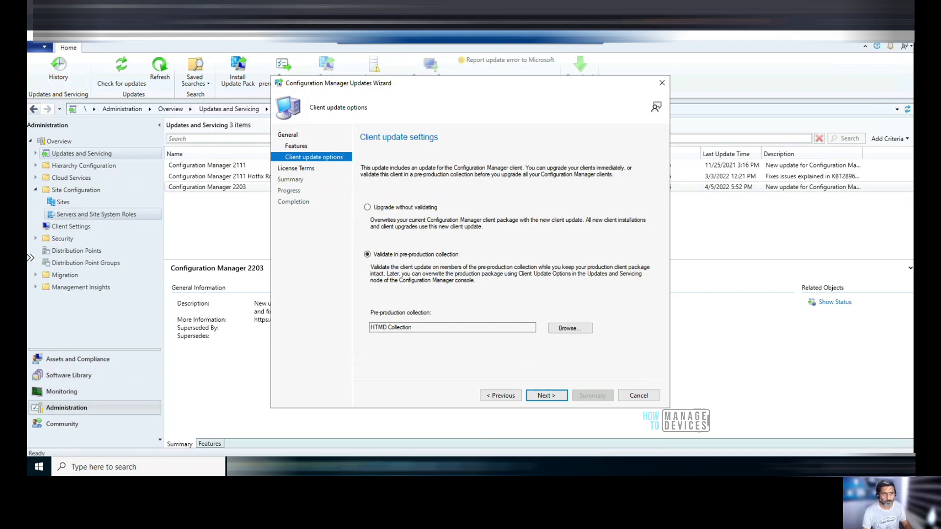
click(547, 395)
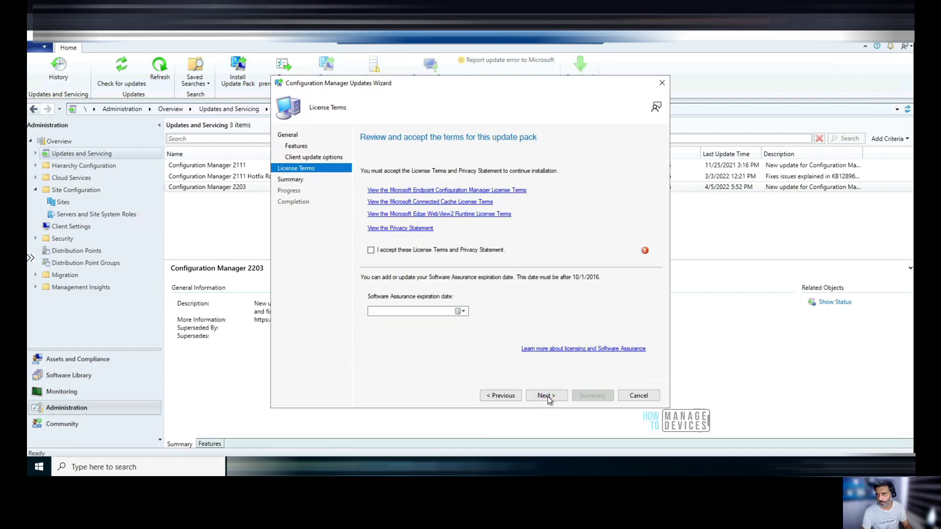
Step: Accept the license terms and privacy statement, then review the summary's ignored prerequisite warnings
click(371, 250)
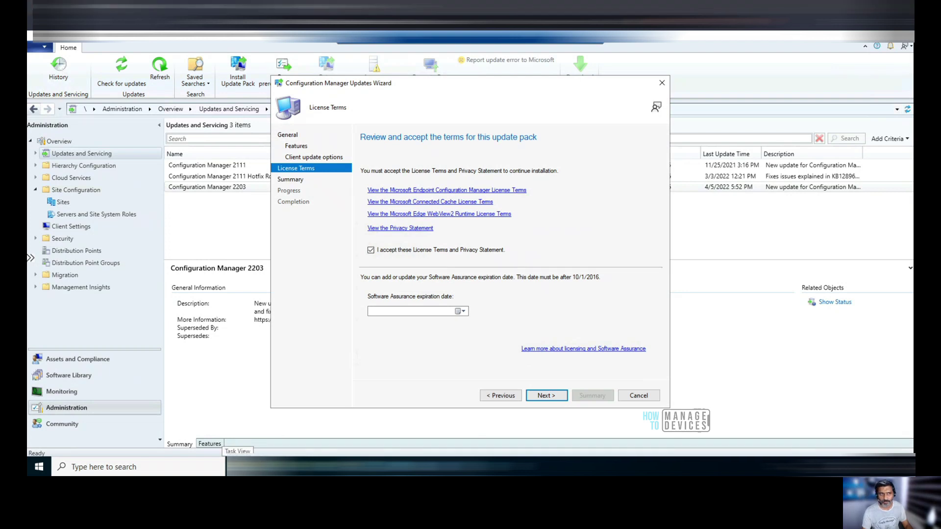
click(543, 395)
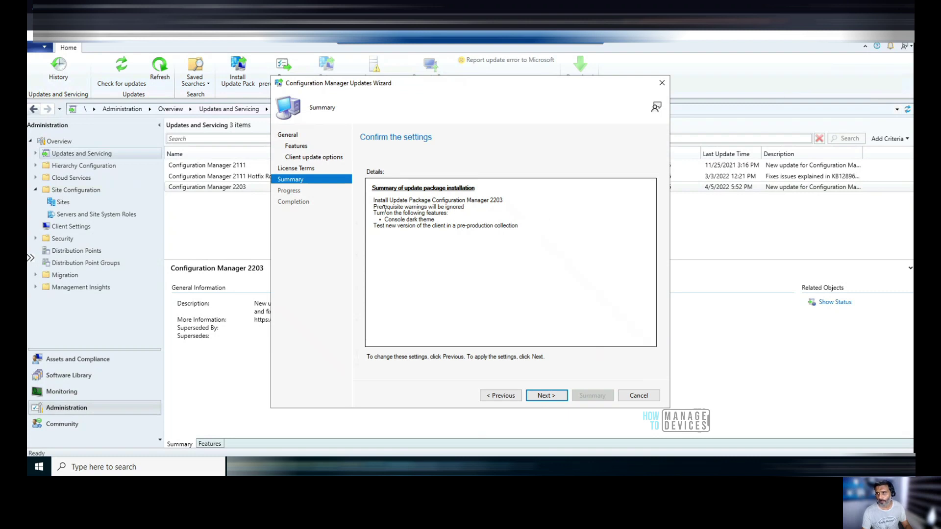
drag(465, 207, 378, 210)
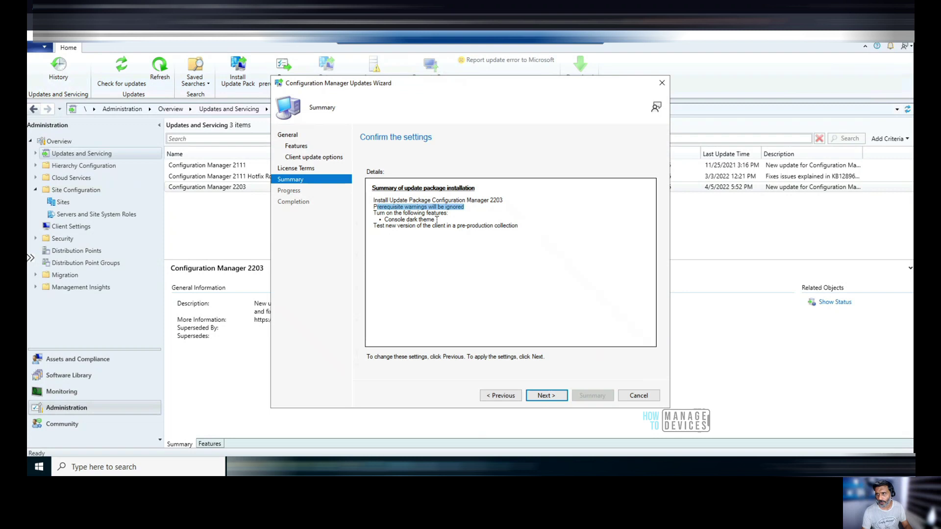
Step: Review the dark theme and pre-production client lines, install the 2203 package, and close the wizard
drag(435, 219, 384, 220)
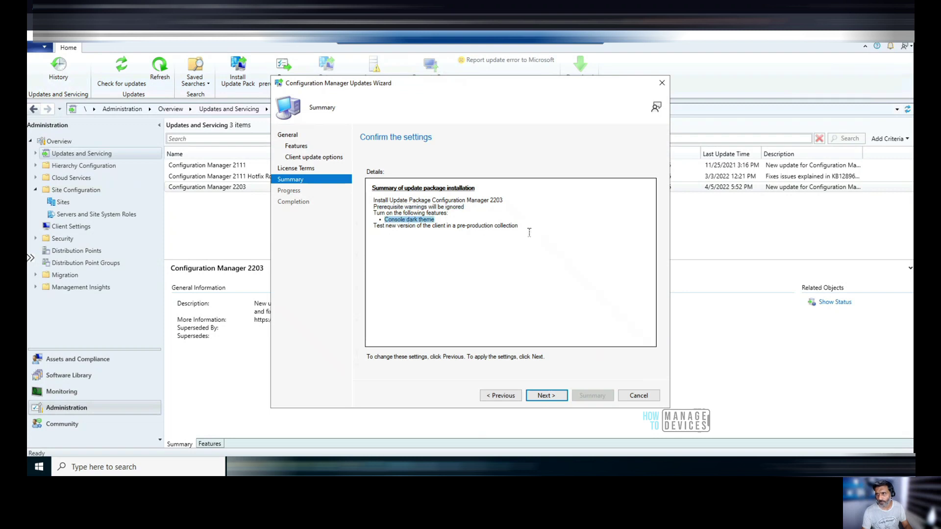
drag(518, 226, 372, 228)
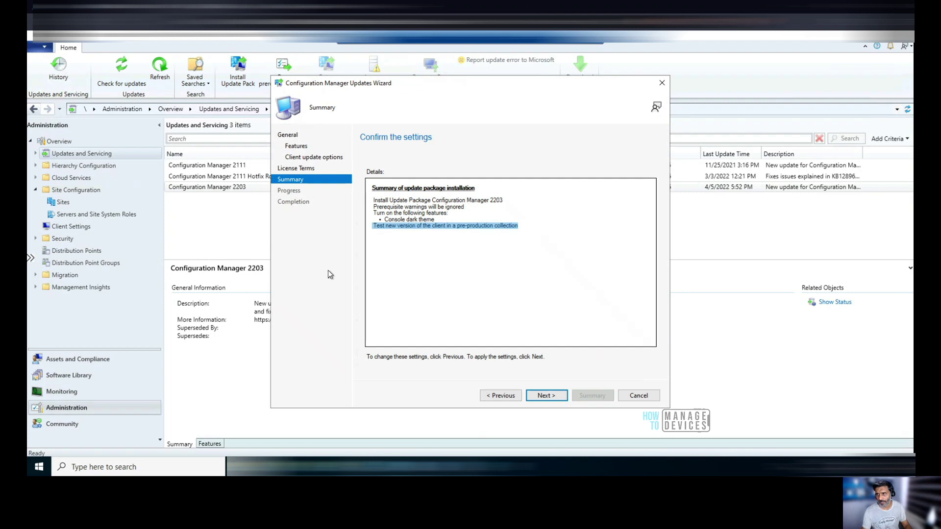
click(436, 244)
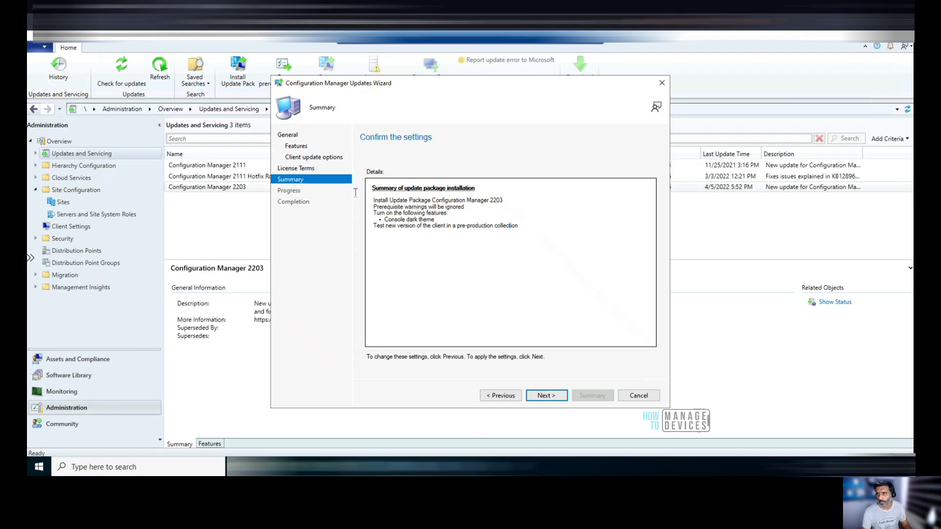
click(546, 397)
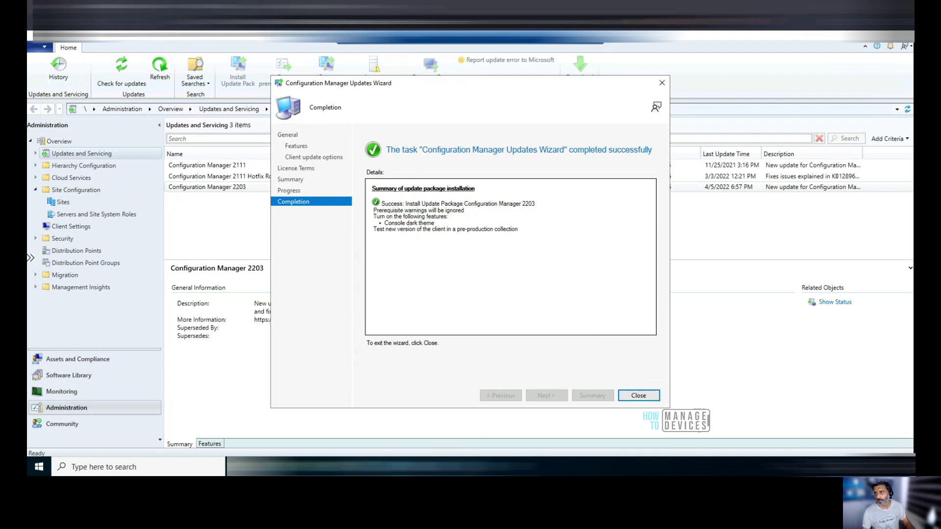
click(638, 395)
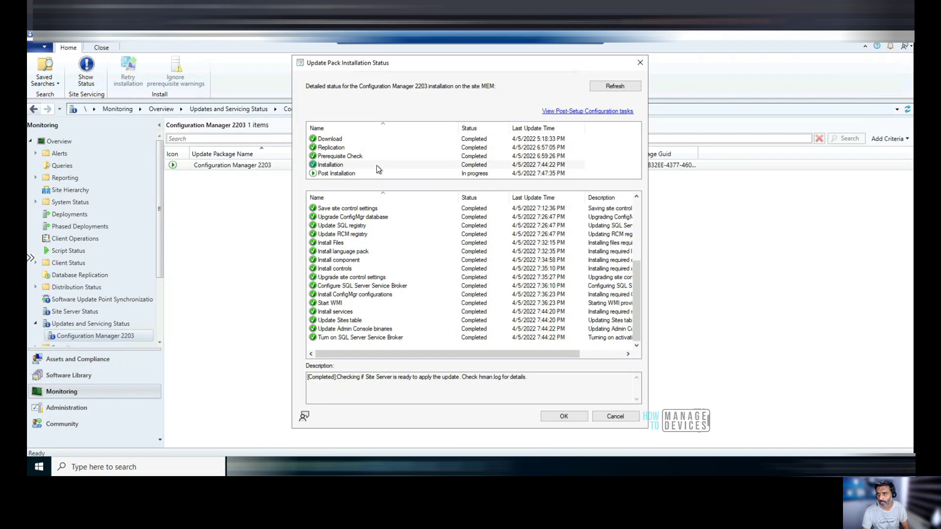
Step: Inspect the Post Installation, Installation and Prerequisite Check phases of the 2203 status
click(333, 174)
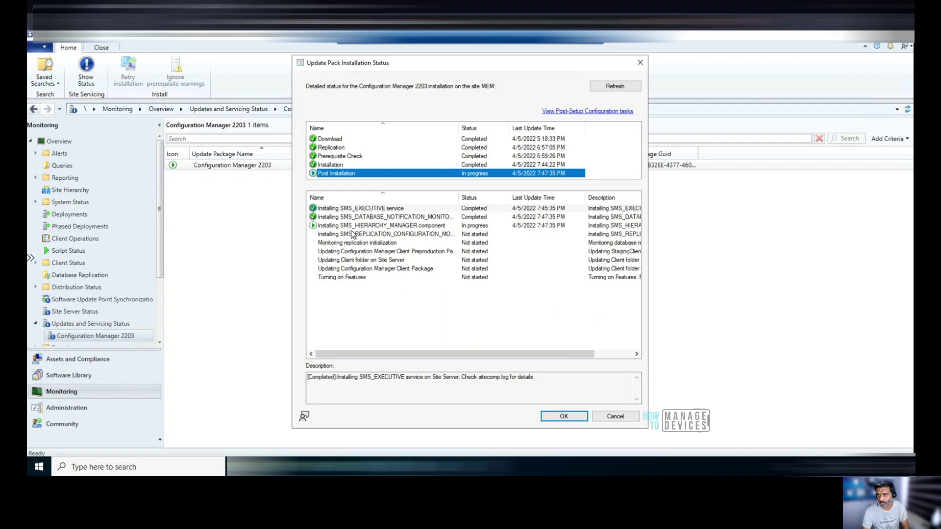
click(334, 164)
scroll(421, 290, down, 4)
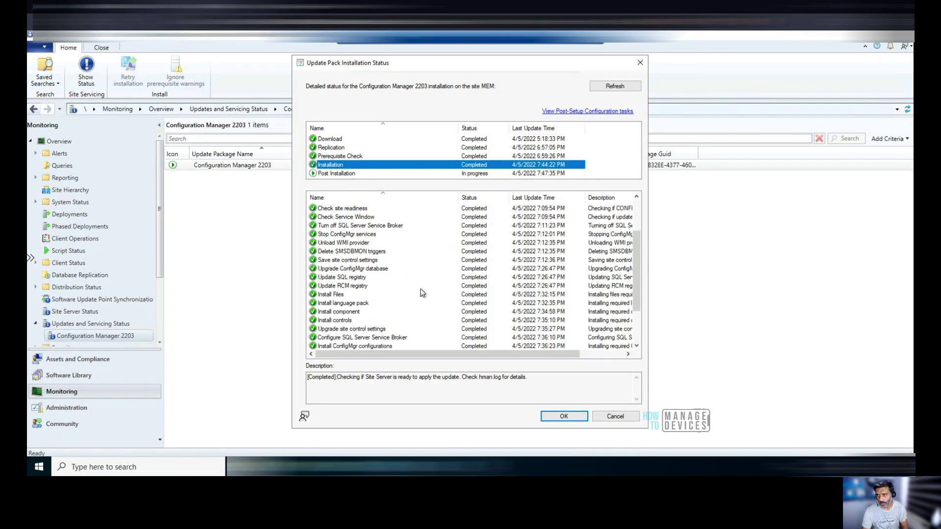
click(339, 157)
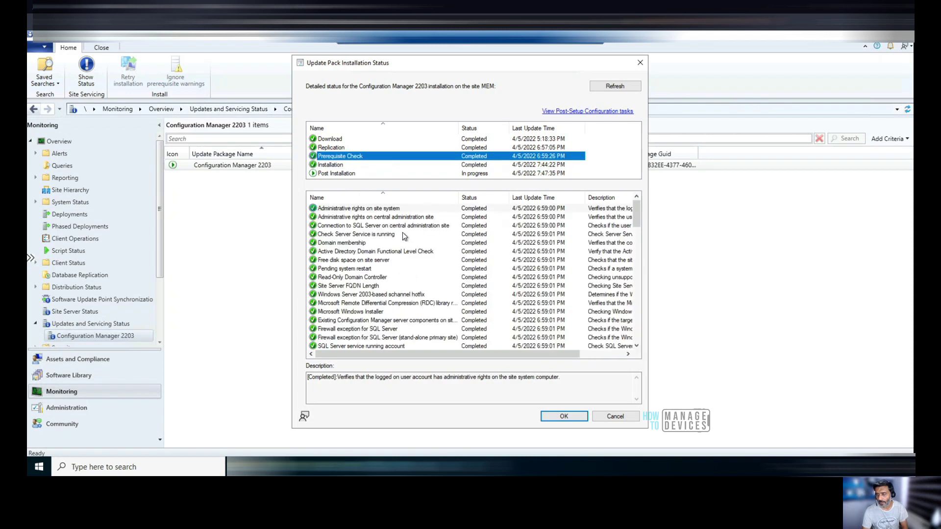
scroll(403, 249, down, 8)
scroll(401, 260, down, 2)
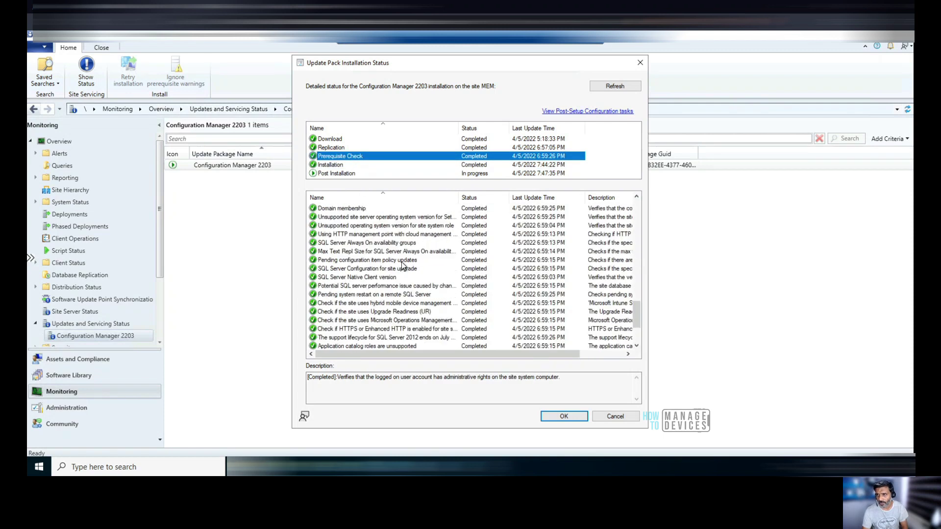
scroll(515, 344, down, 1)
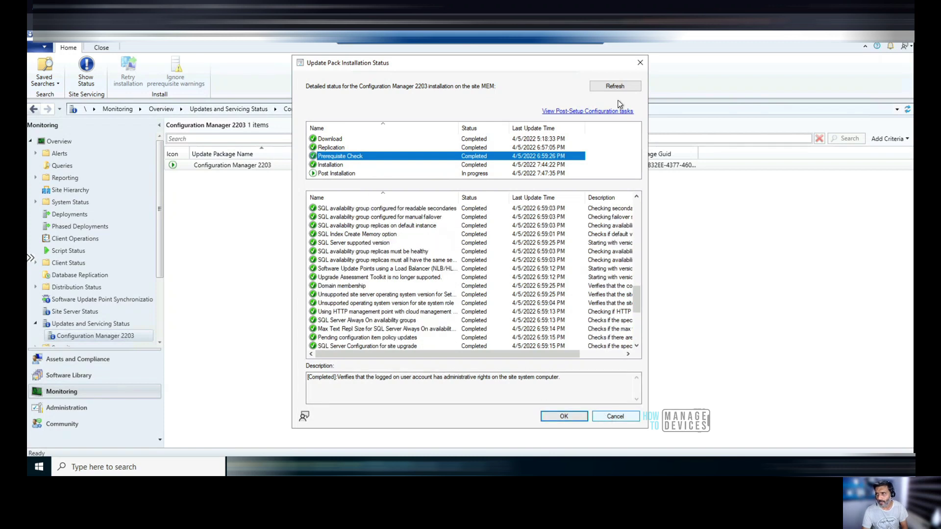
Step: Refresh the status, read the hierarchy manager step's log file details, then close the window
click(613, 85)
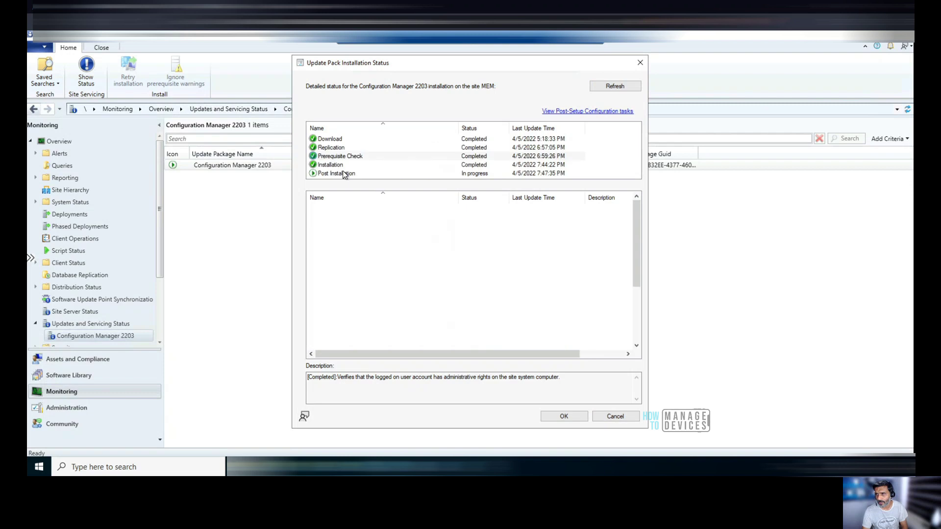
click(342, 171)
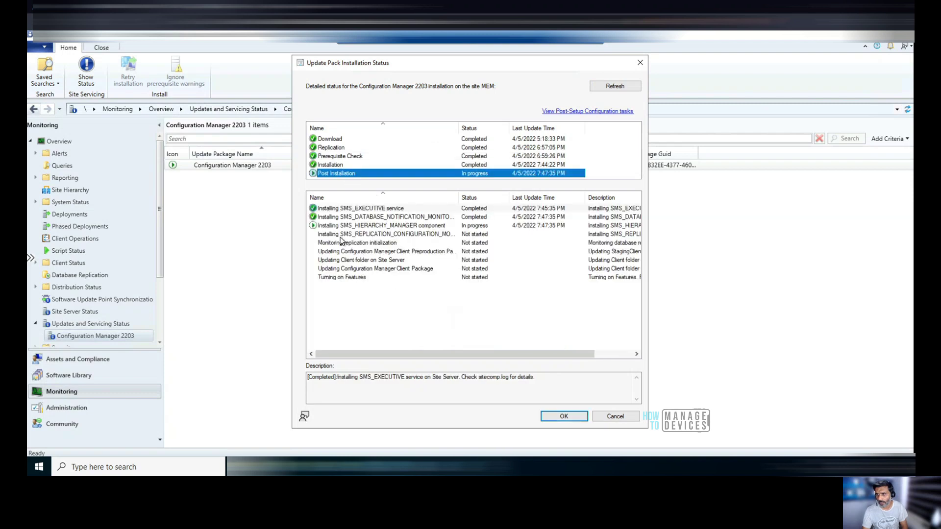
click(344, 228)
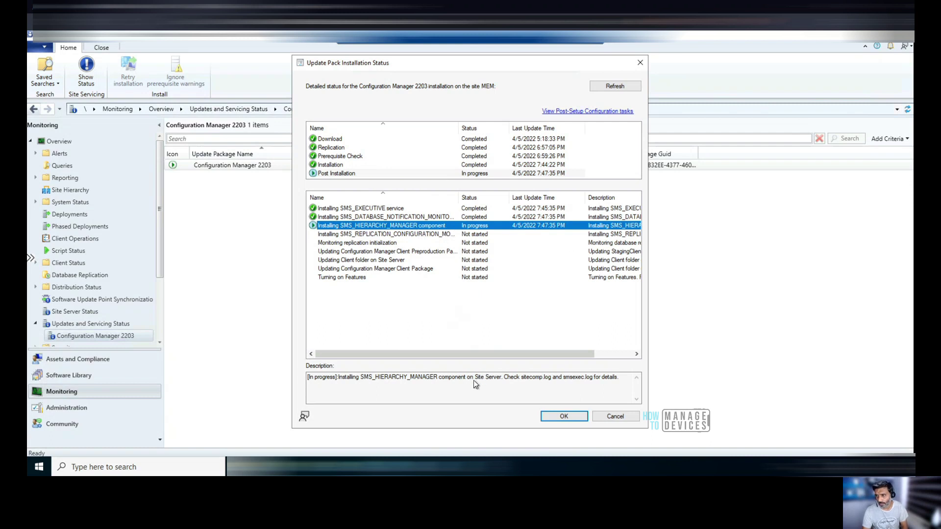
drag(522, 377, 629, 375)
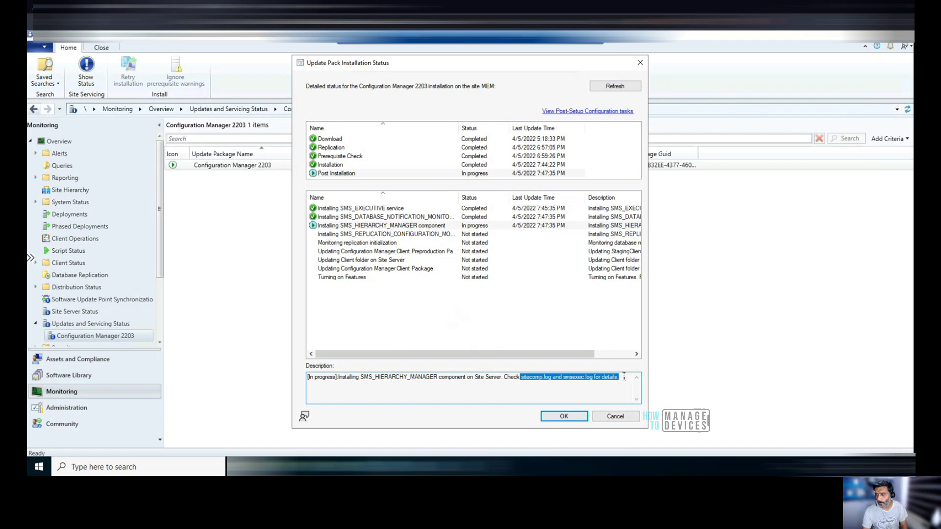
click(614, 417)
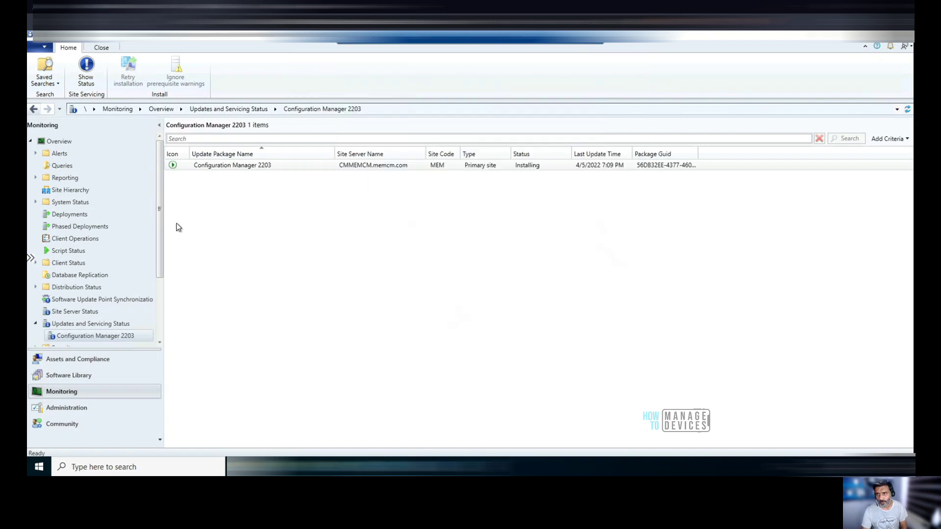
Step: Refresh Administration > Updates and Servicing and accept closing the console to install version 5.2203
click(75, 408)
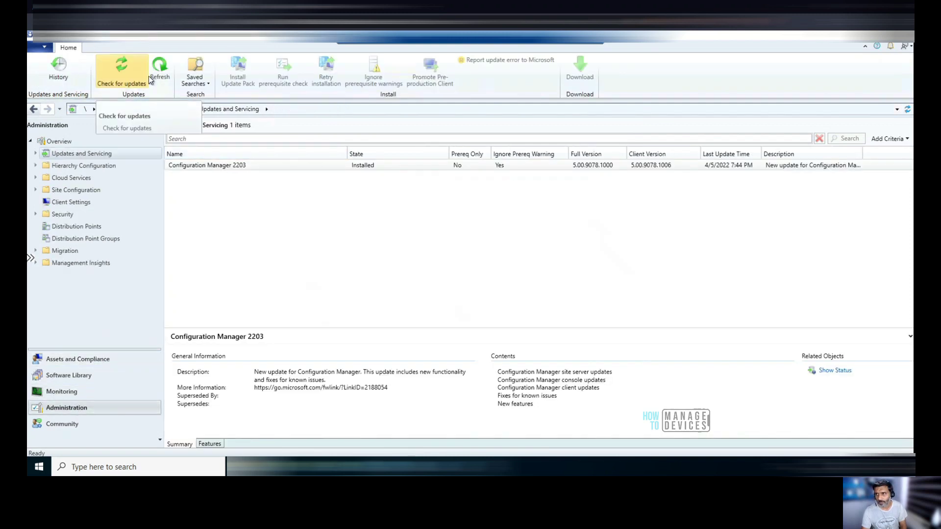
click(160, 81)
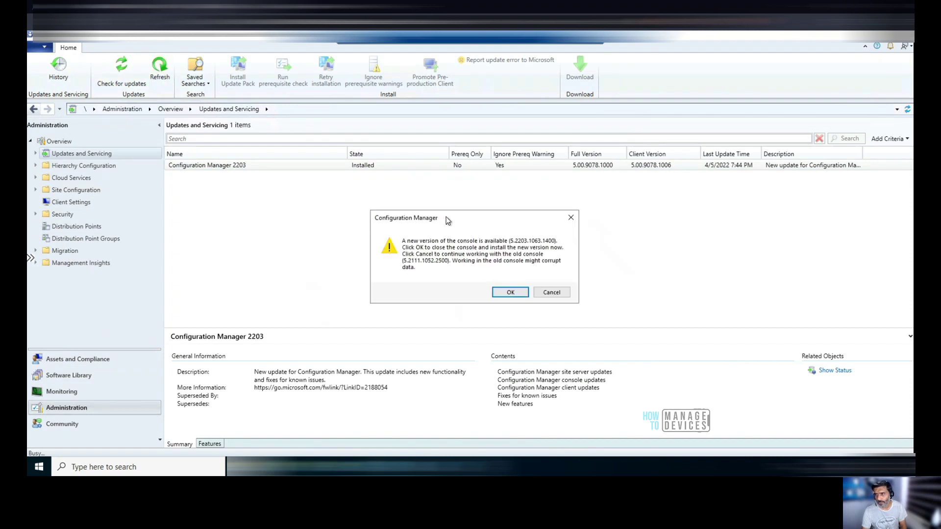
drag(447, 216, 424, 194)
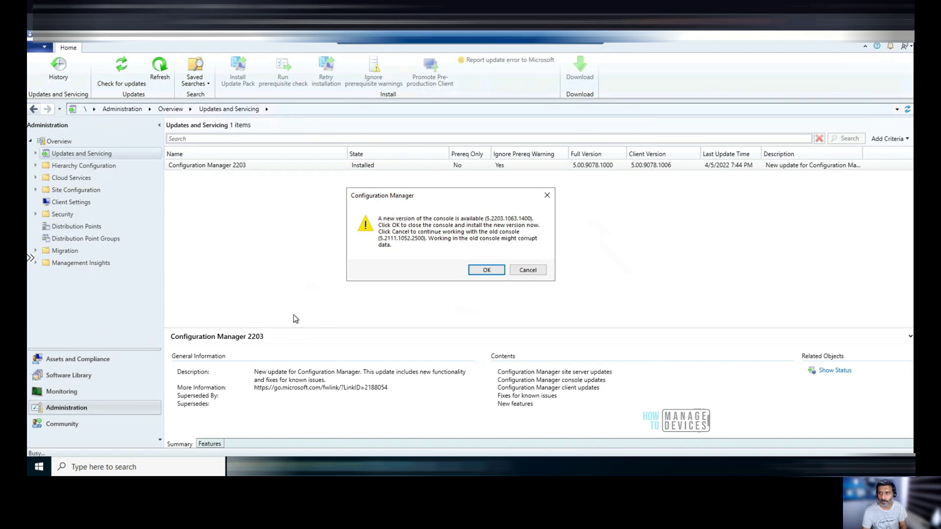
drag(387, 198, 310, 146)
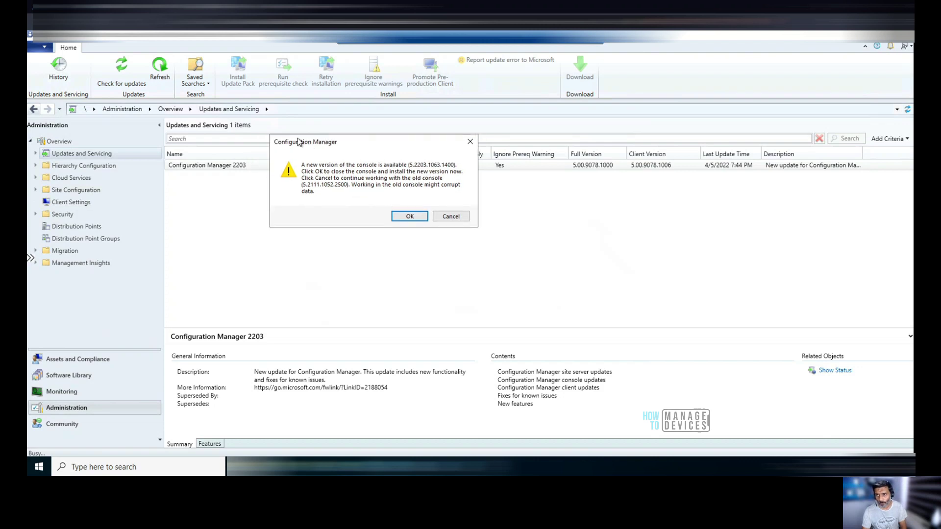
drag(300, 141, 296, 137)
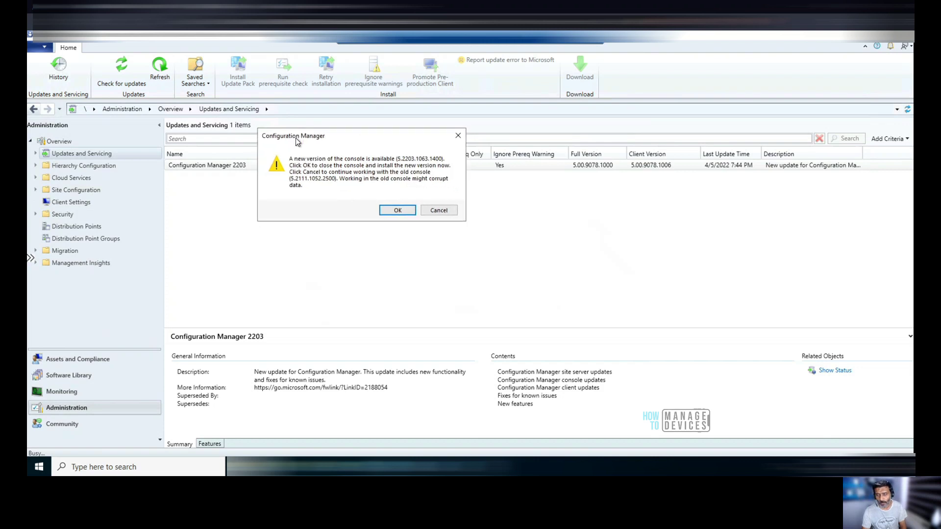
click(403, 213)
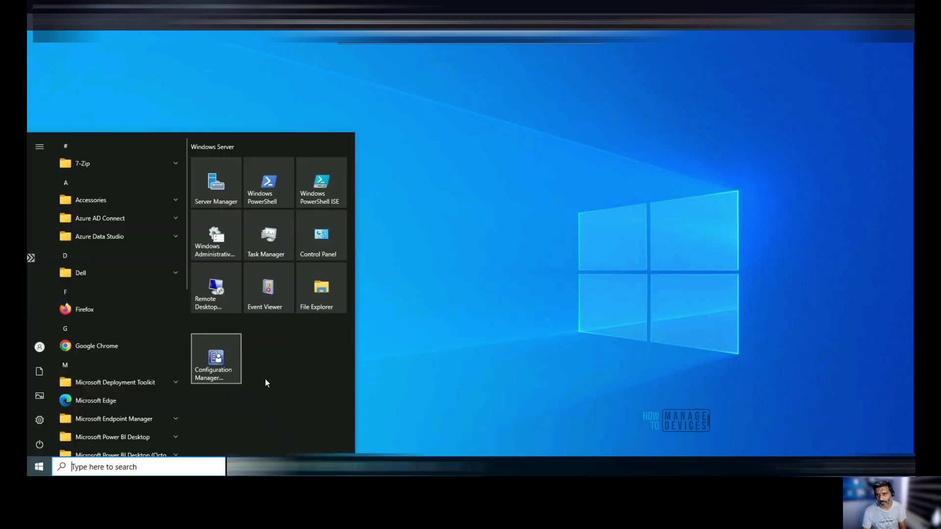
Step: Dismiss the installed apps list and bring up the taskbar context menu
click(411, 369)
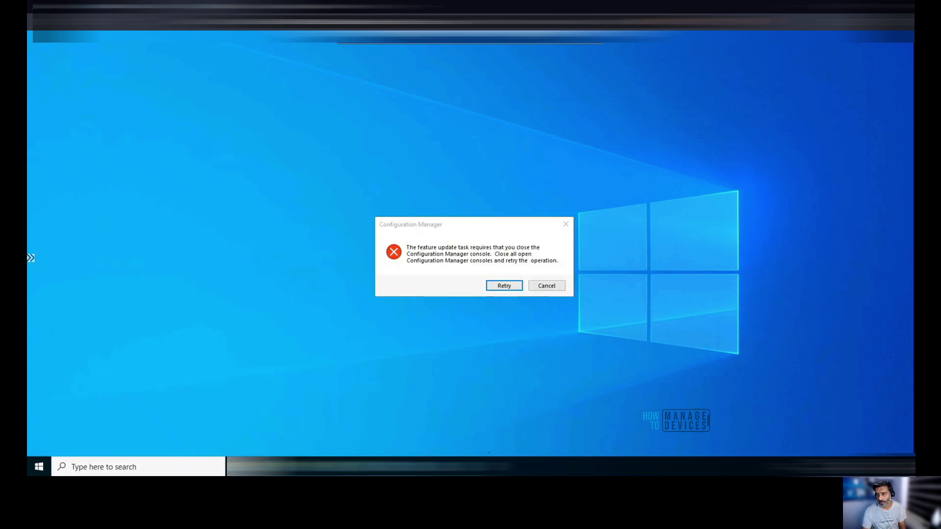
right_click(483, 466)
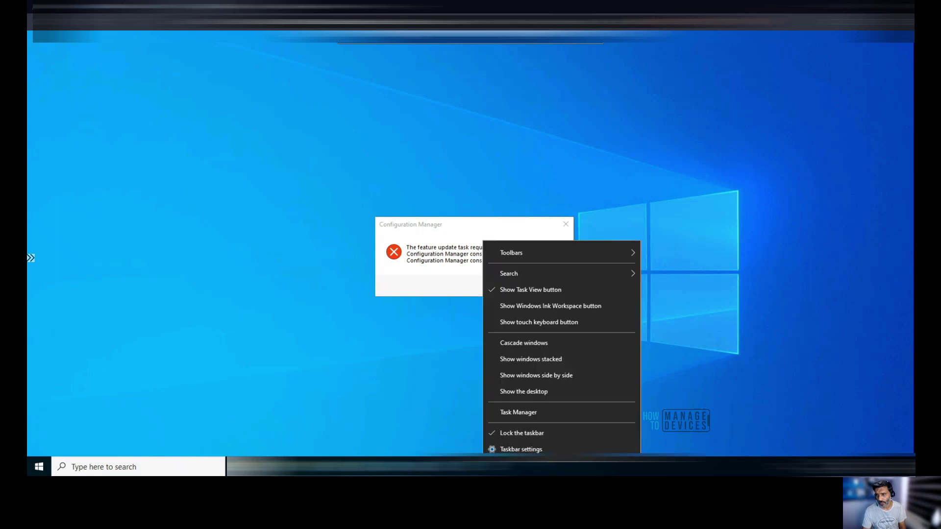
Step: End the Configuration Manager console process in Task Manager, then retry the feature update
click(508, 413)
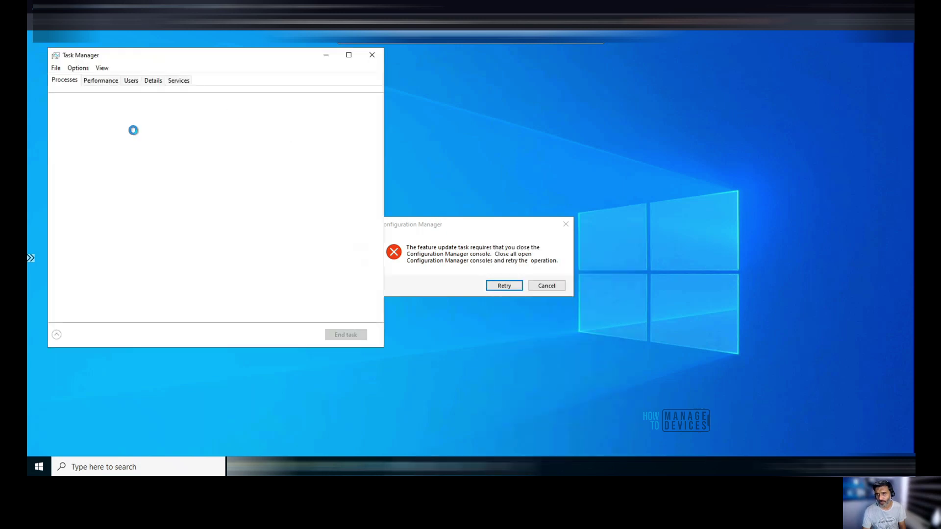
scroll(142, 206, down, 2)
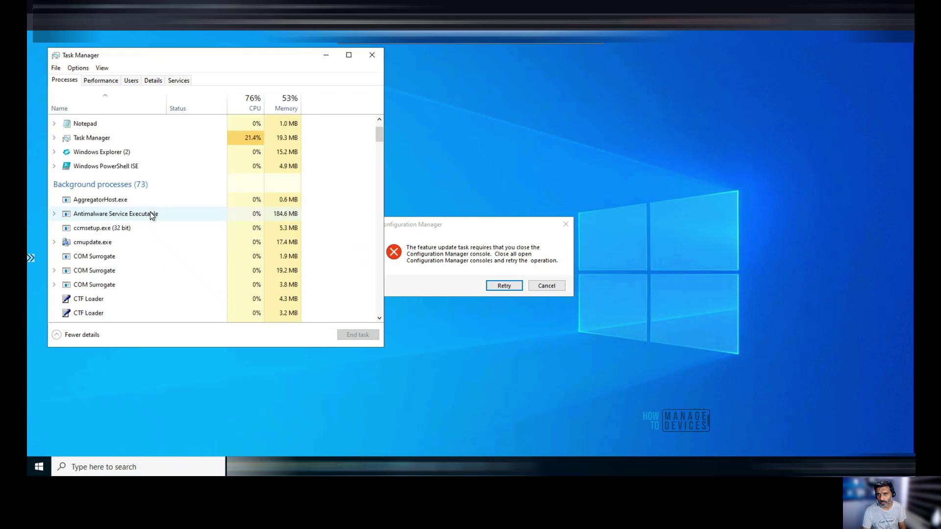
scroll(153, 217, down, 2)
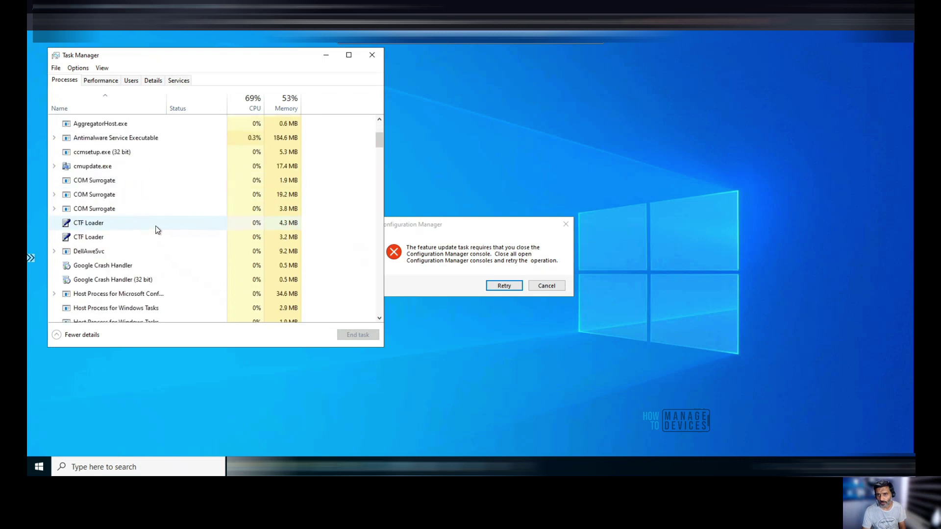
scroll(157, 231, down, 4)
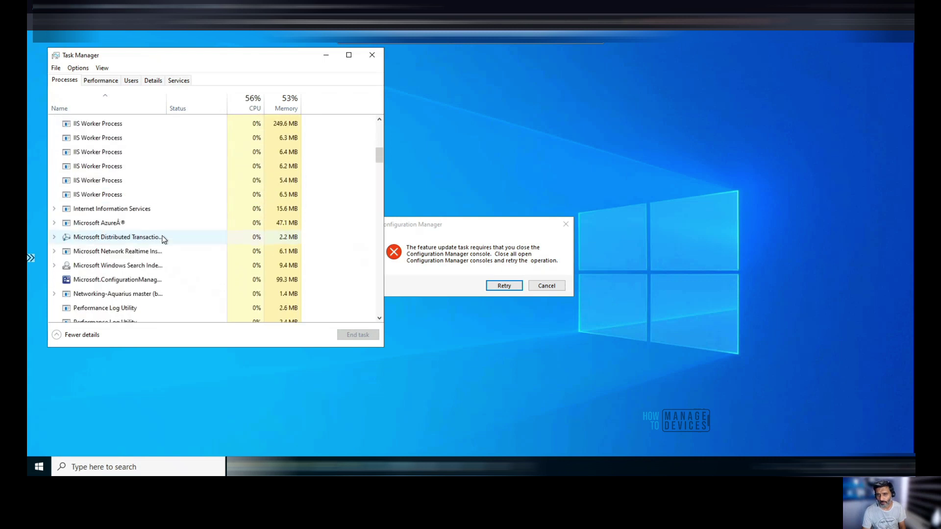
scroll(147, 252, down, 1)
click(140, 265)
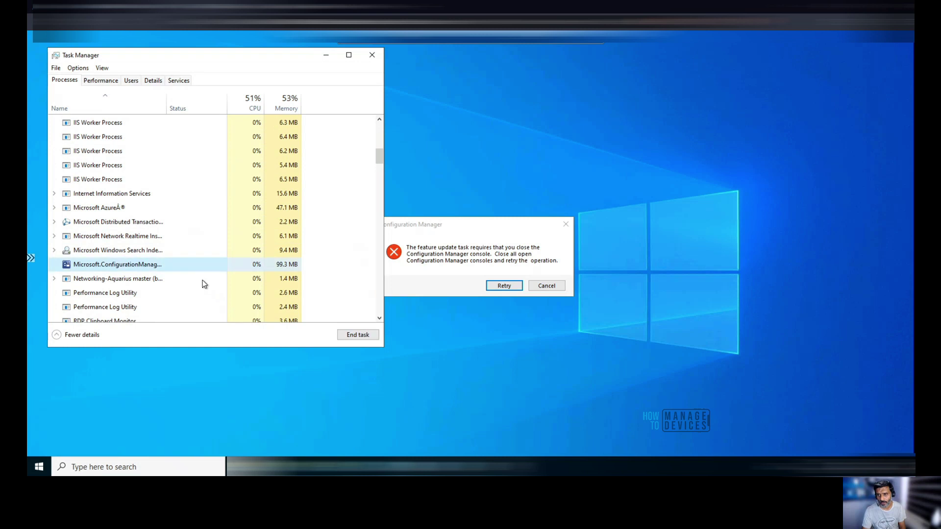
click(358, 335)
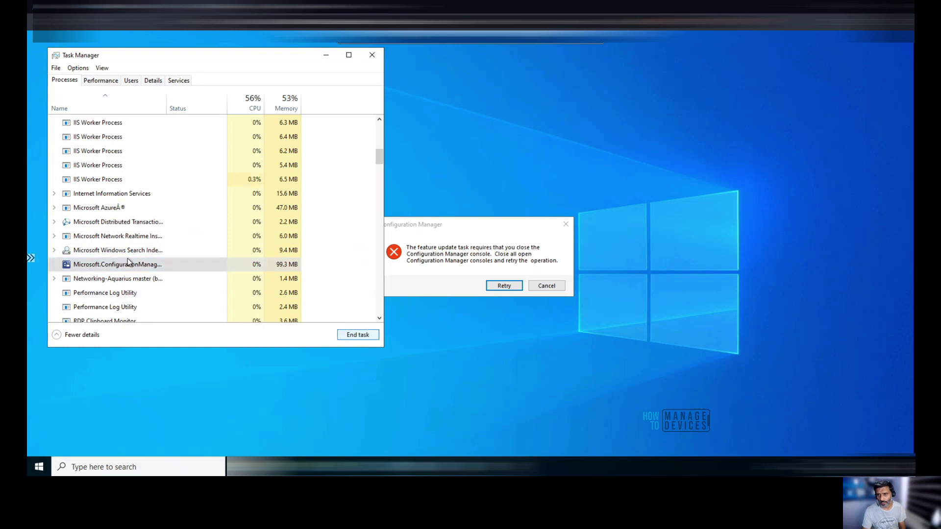
click(373, 57)
click(504, 287)
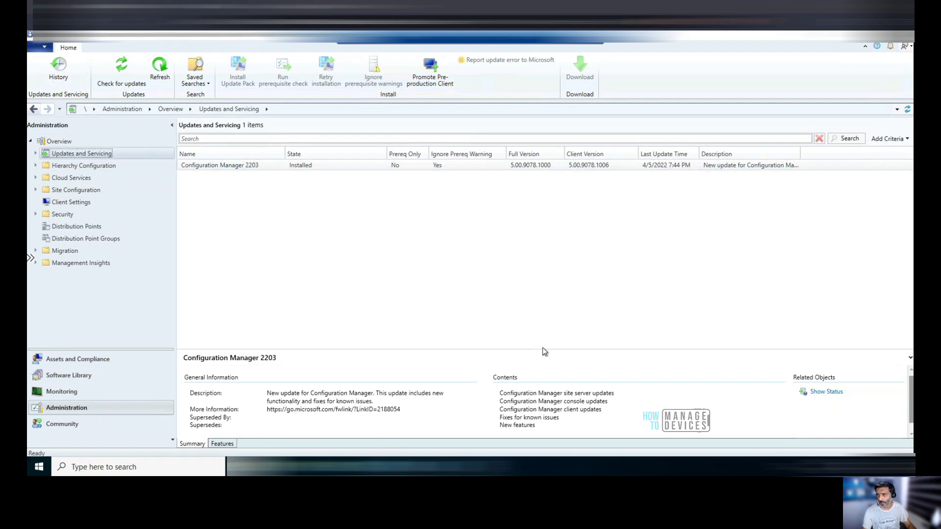
Step: Open the detailed 2203 installation status and check the Post Installation Turning on Features step
click(561, 214)
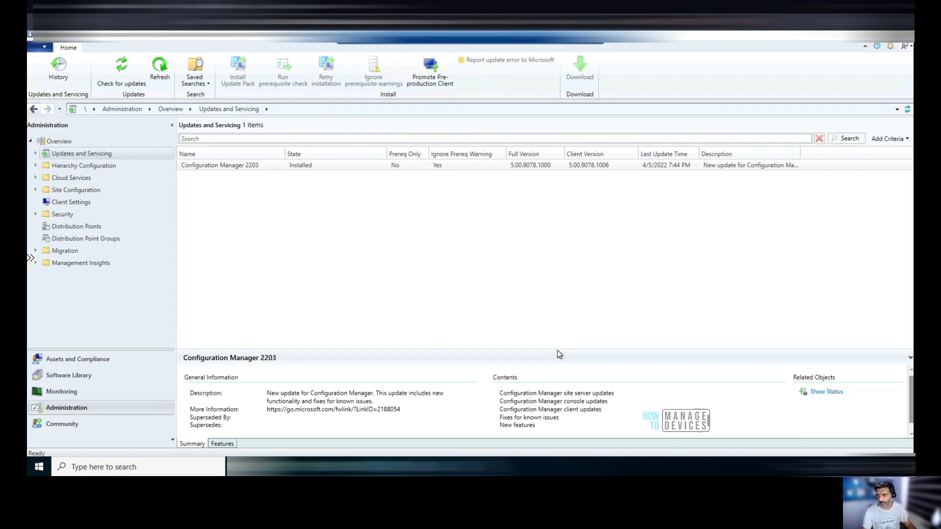
drag(557, 351, 547, 212)
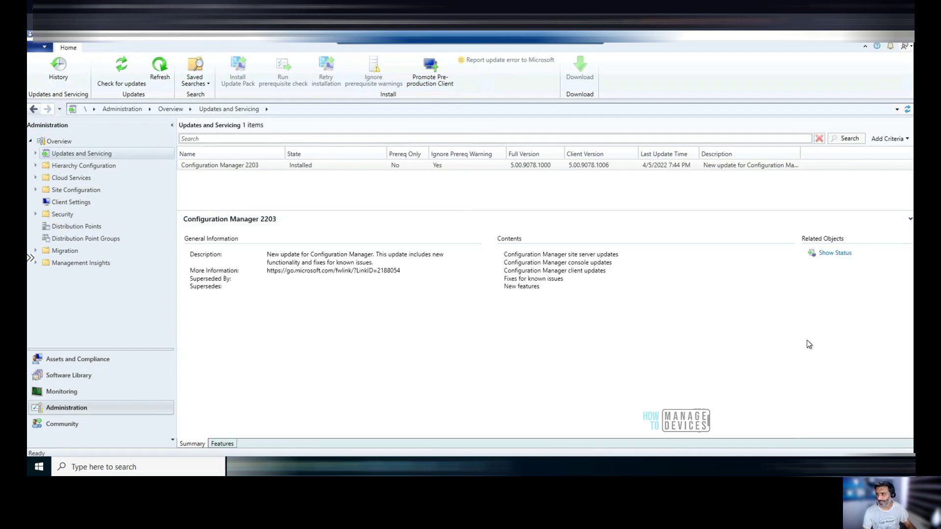
click(838, 254)
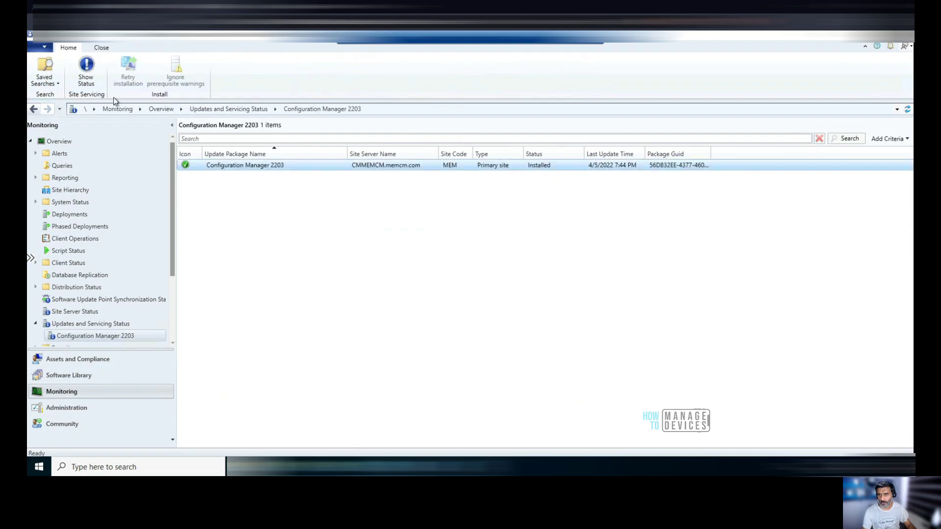
click(86, 76)
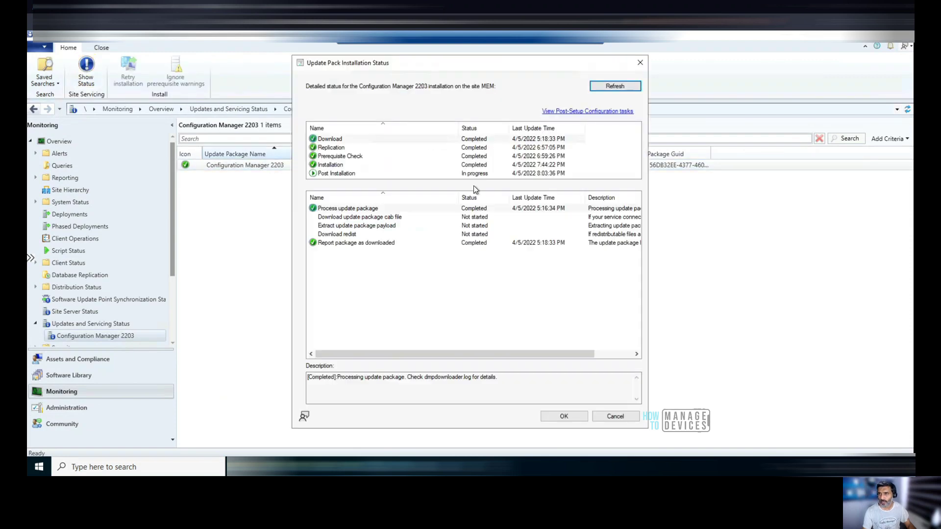
click(331, 174)
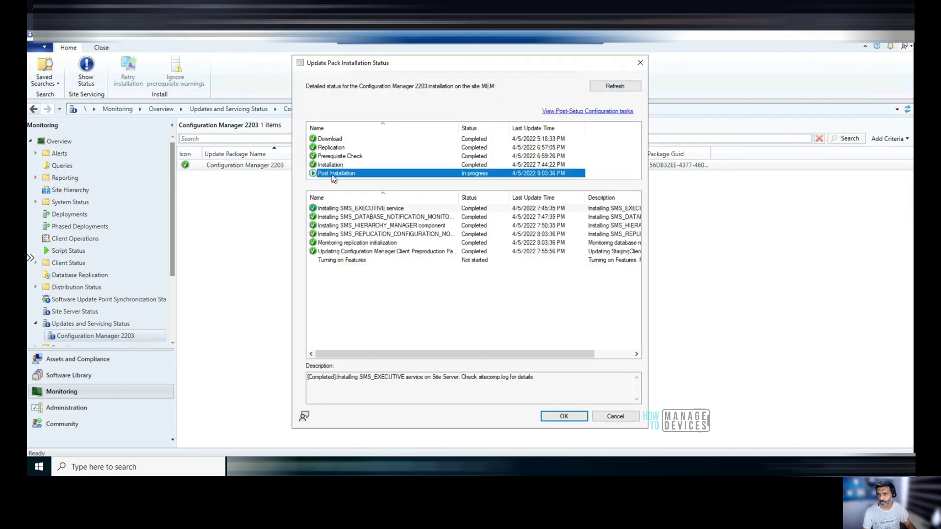
click(350, 262)
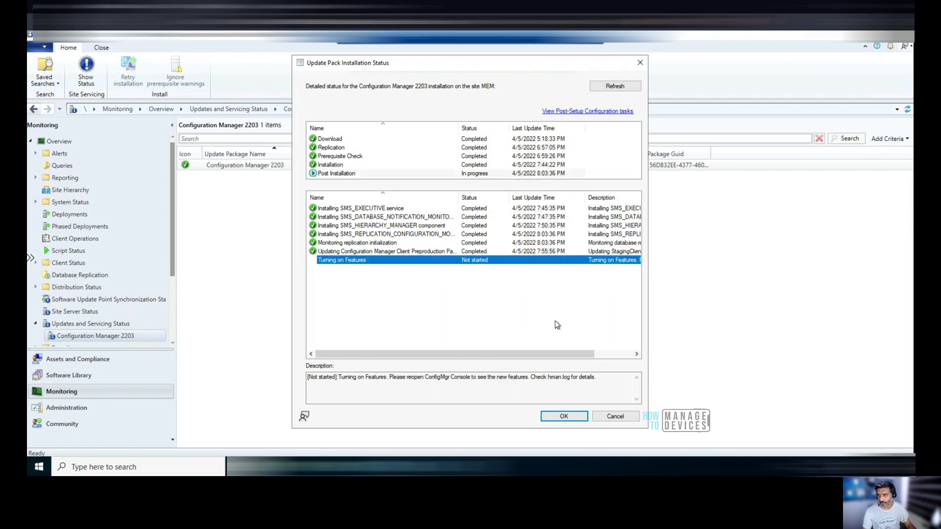
click(573, 416)
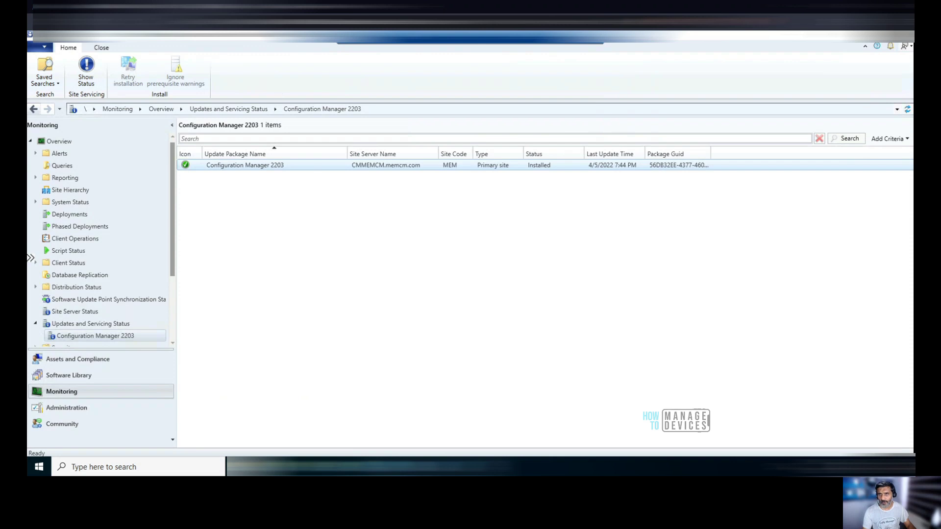
click(42, 47)
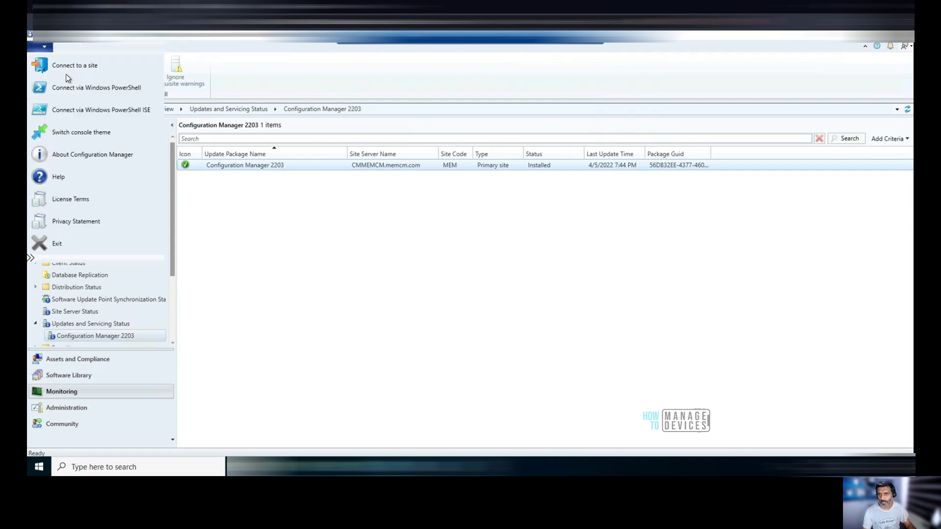
click(78, 156)
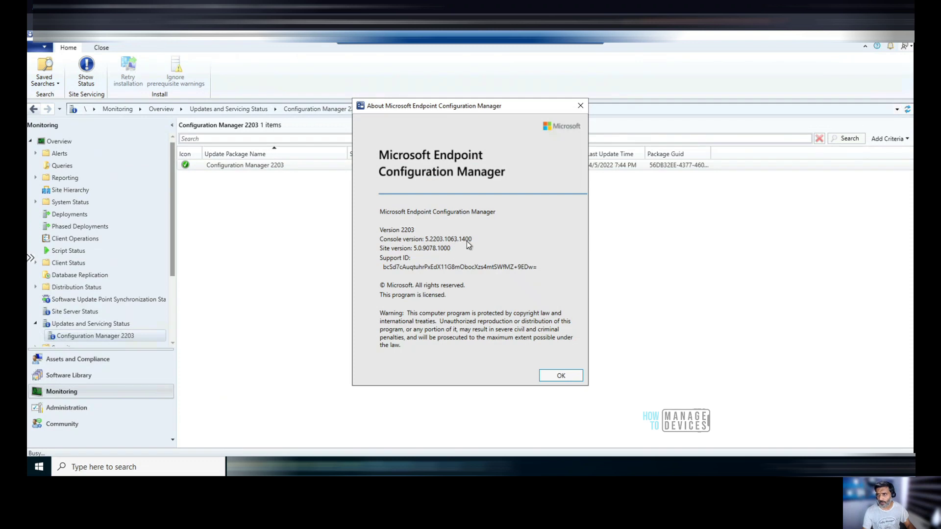
click(561, 376)
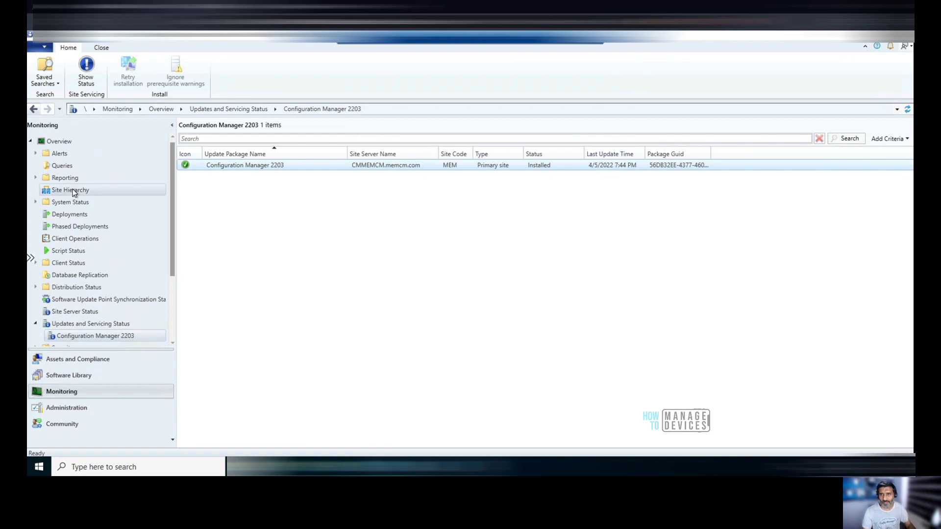
Step: Open Administration > Site Configuration > Sites and check MEM's version 5.00.9078.1000 against HS0's
click(69, 409)
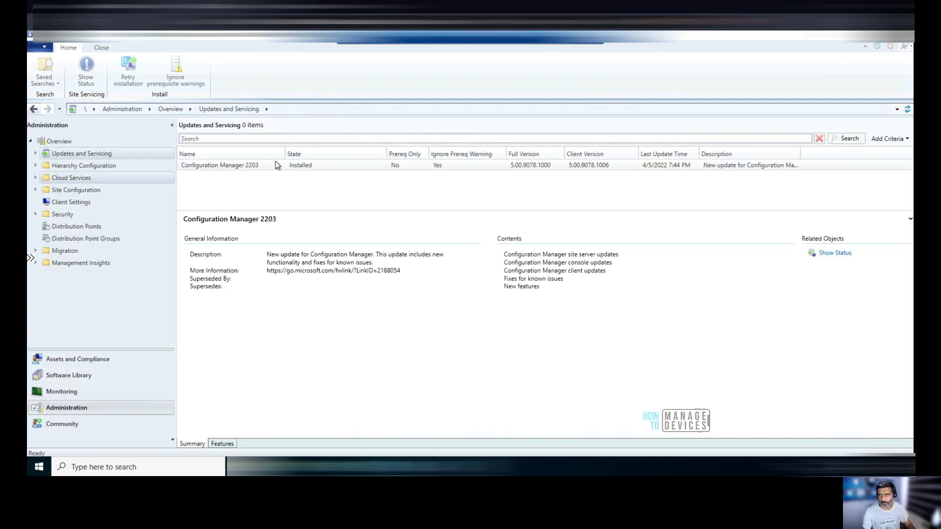
click(240, 169)
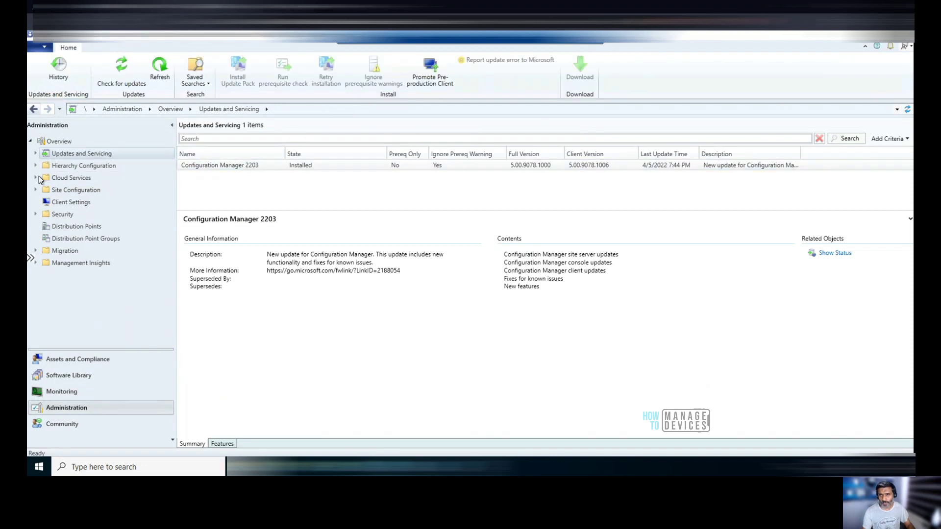
click(35, 190)
click(163, 202)
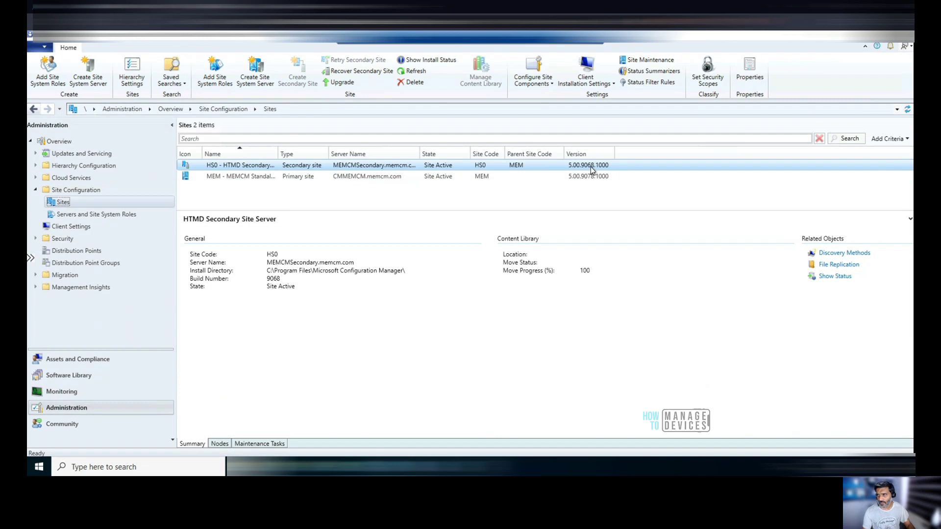
click(582, 177)
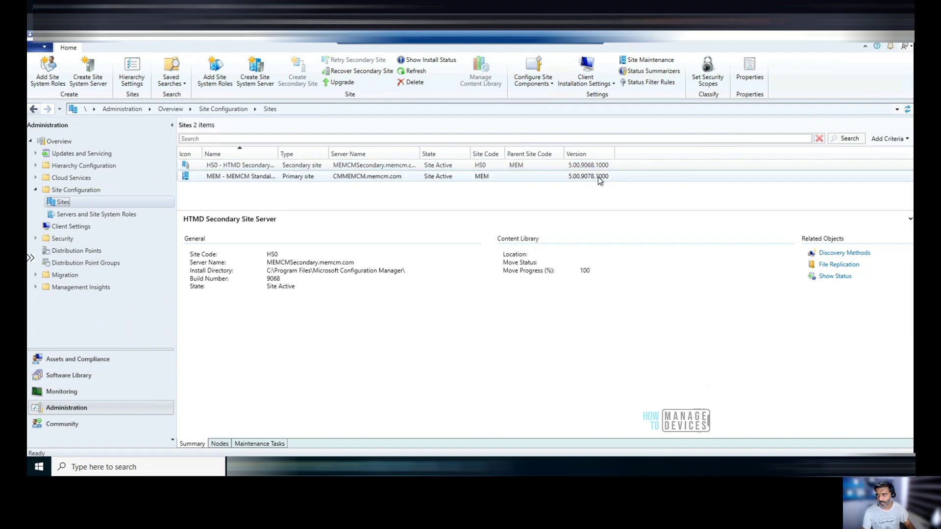